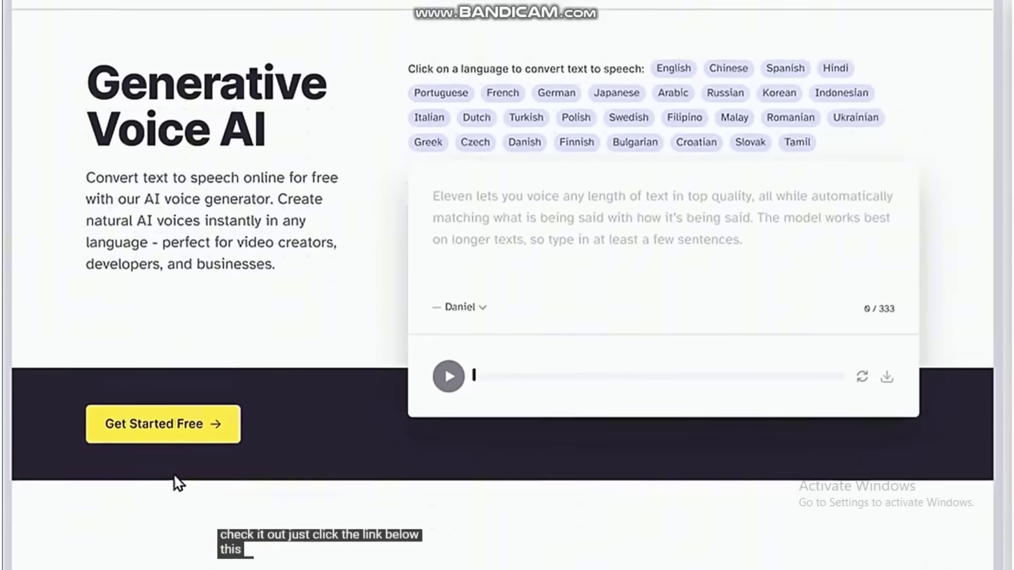
- Launch the speech generator and play previews of the premade Adam, Arnold and Callum voices
left_click(163, 501)
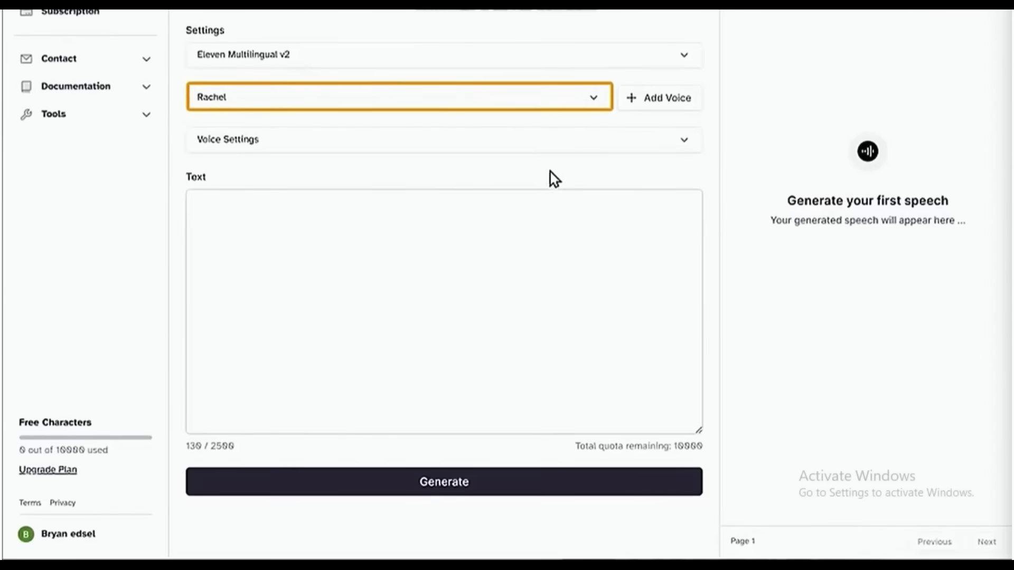
left_click(596, 105)
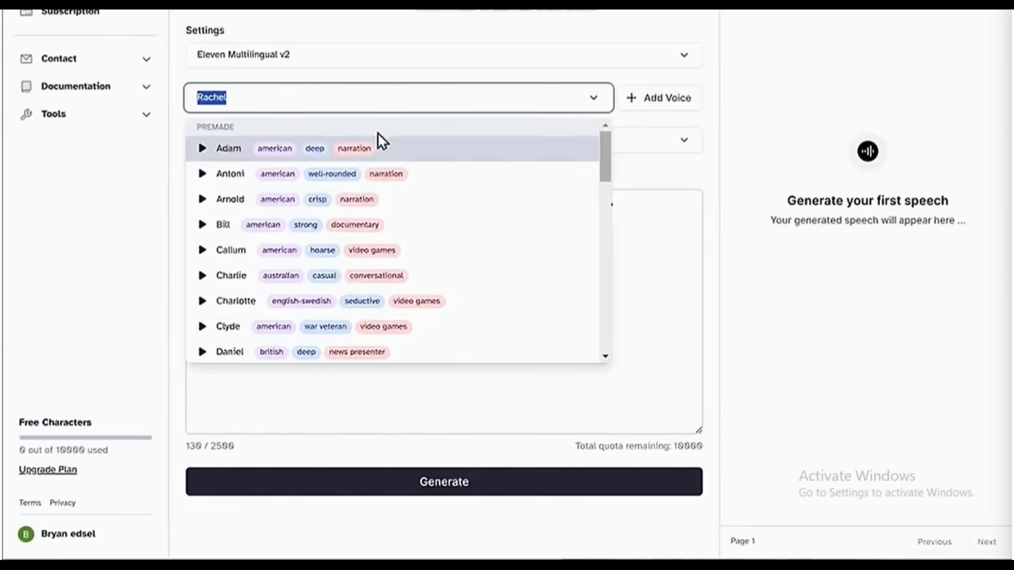
left_click(203, 149)
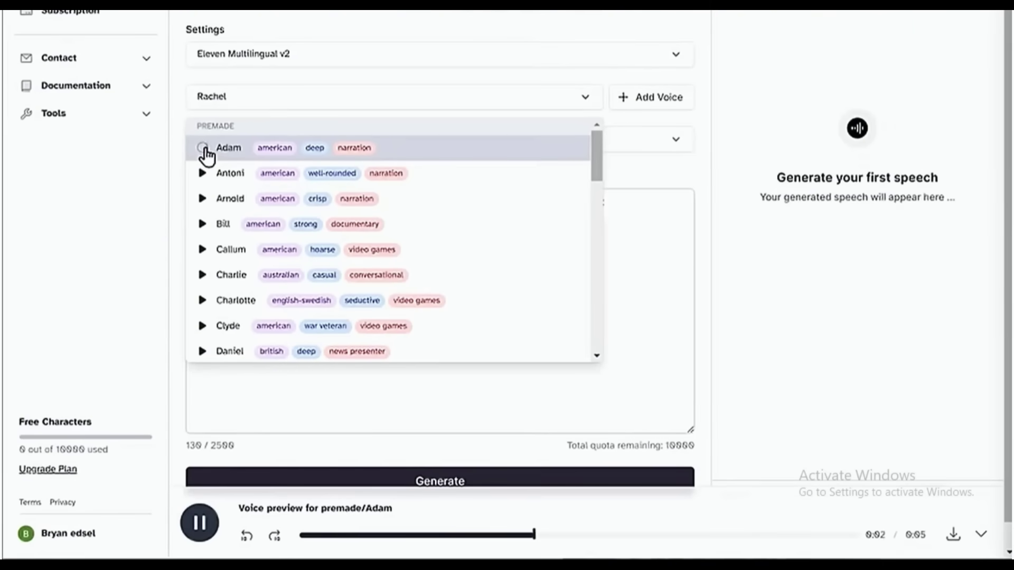
left_click(202, 200)
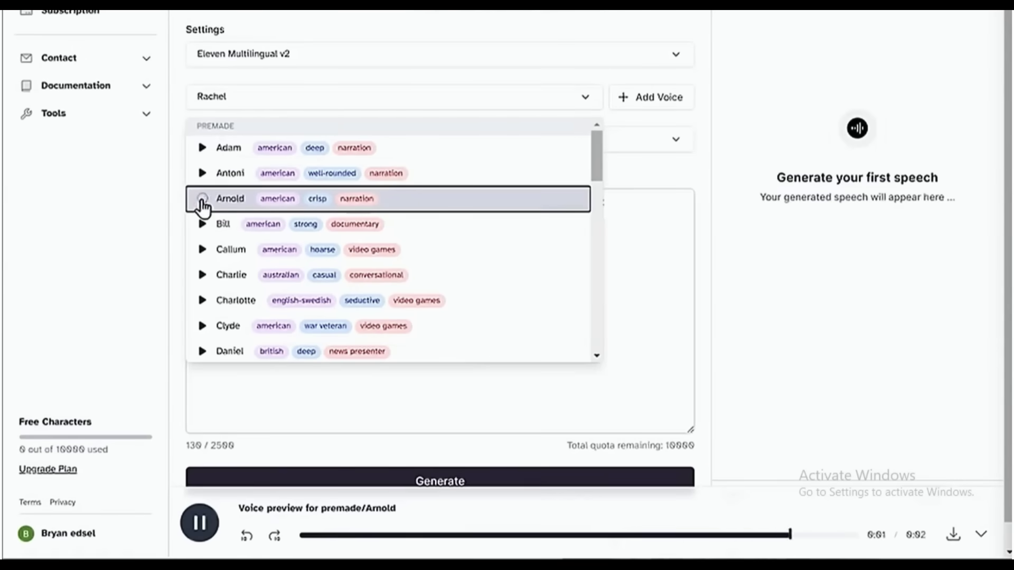
left_click(202, 249)
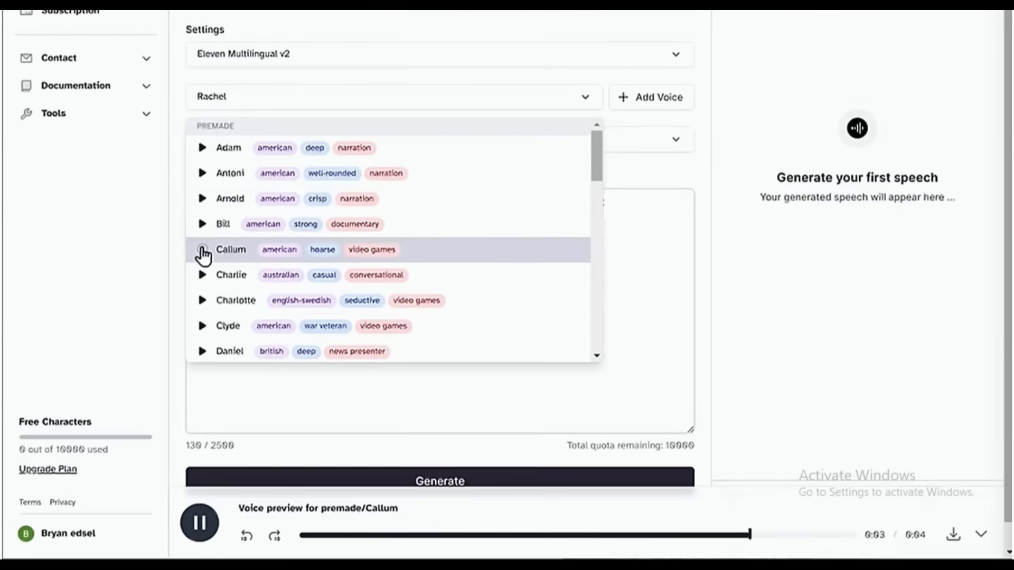
- Choose Adam as the voice and glance at its stability, clarity and style settings
left_click(226, 153)
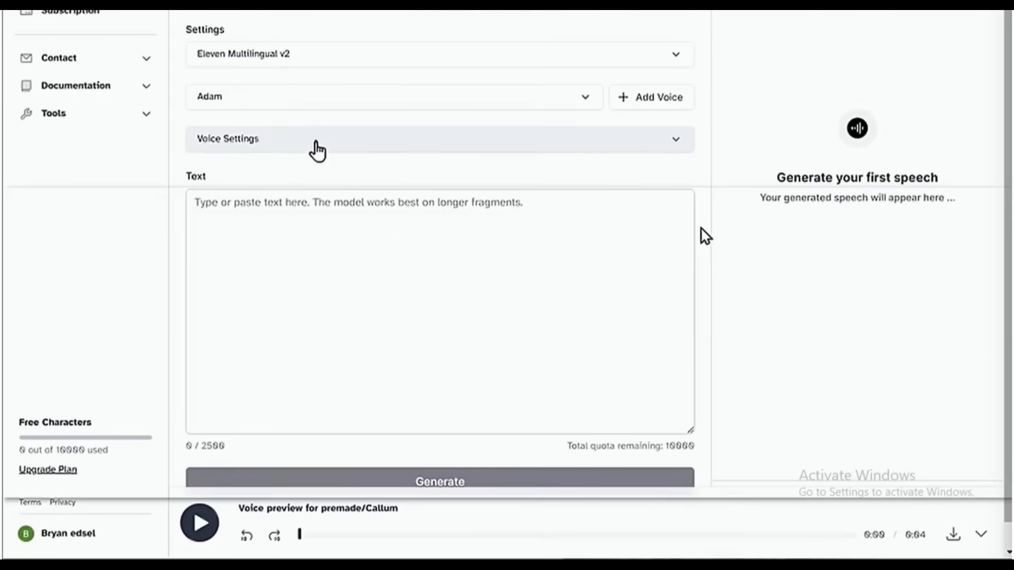
left_click(317, 151)
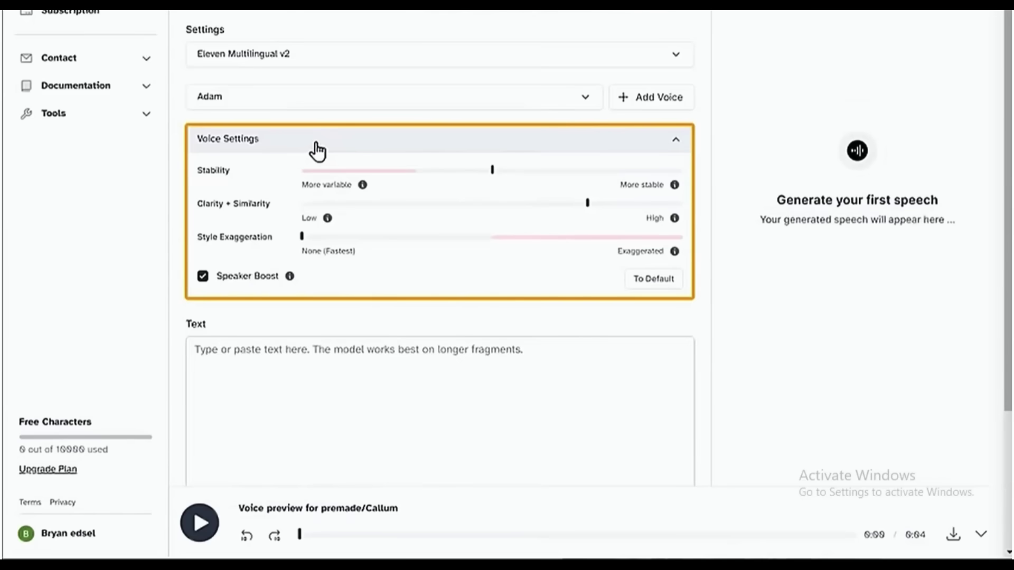
left_click(317, 151)
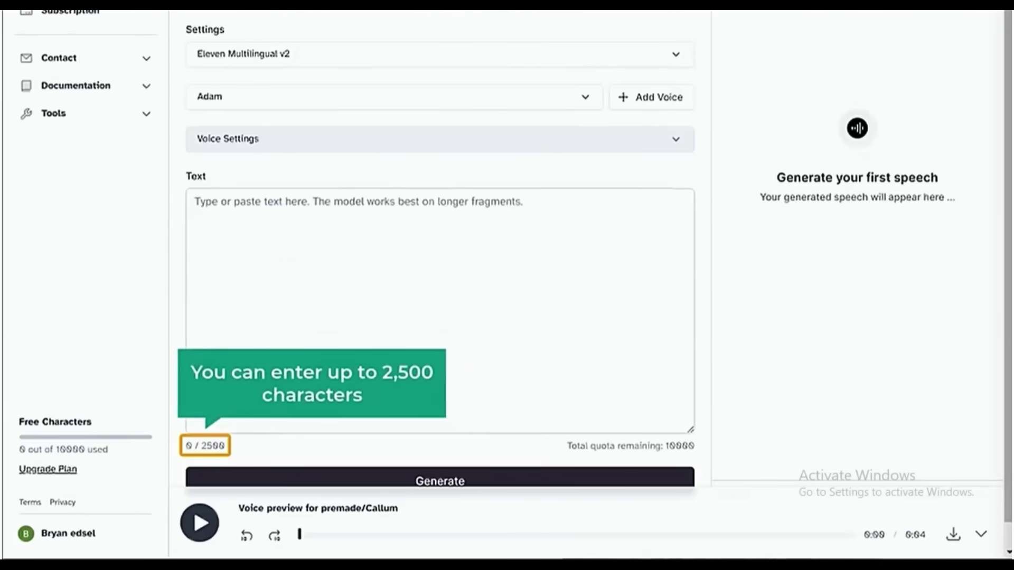
- Generate Adam reading the 'Hi guys, Today we're going to see…' intro and download the audio
type("Hi guys,Today we're going to see \"How you can generate an AI voice for your text\".so without any delay, let's g")
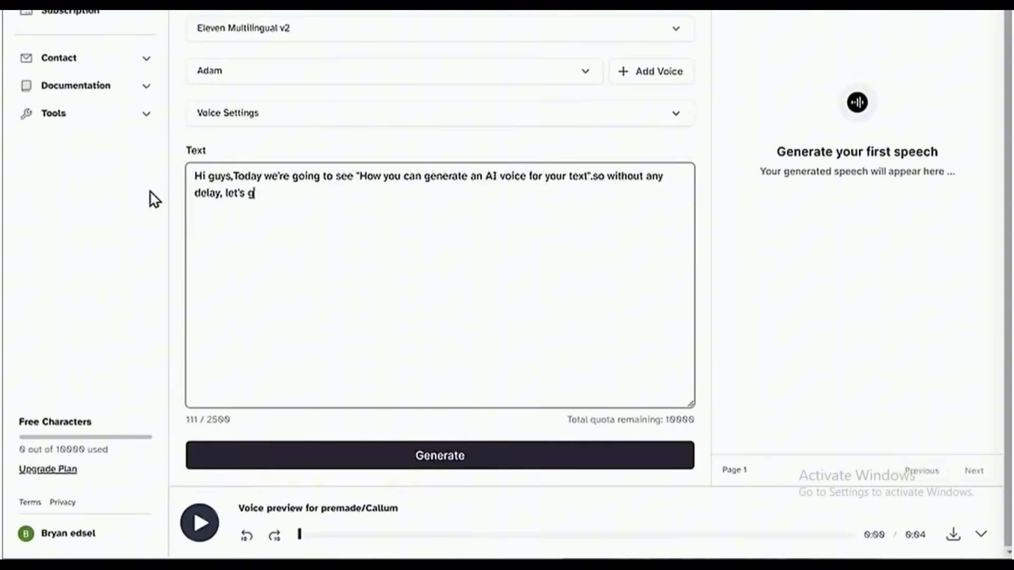
type("et into the video.")
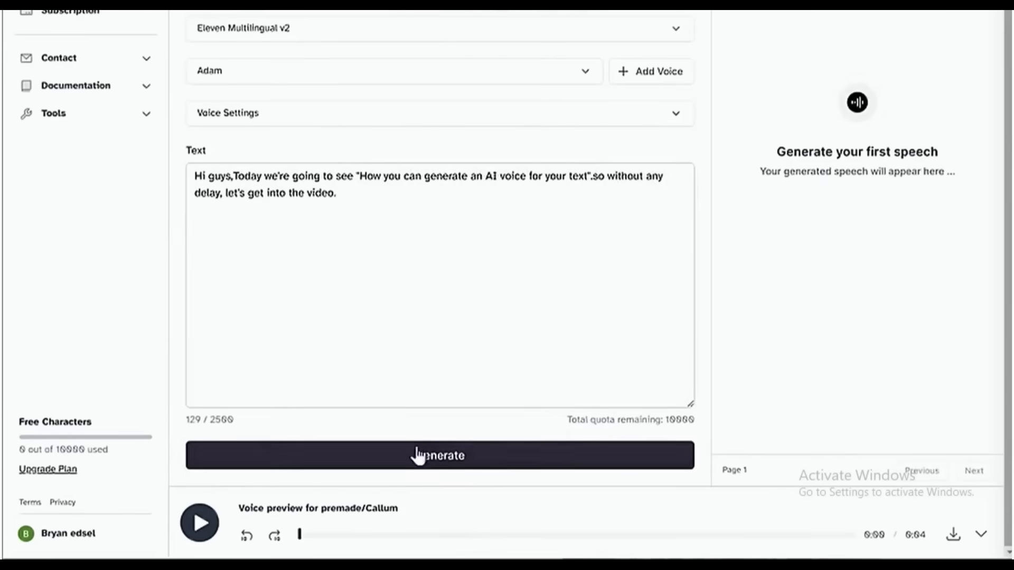
left_click(437, 474)
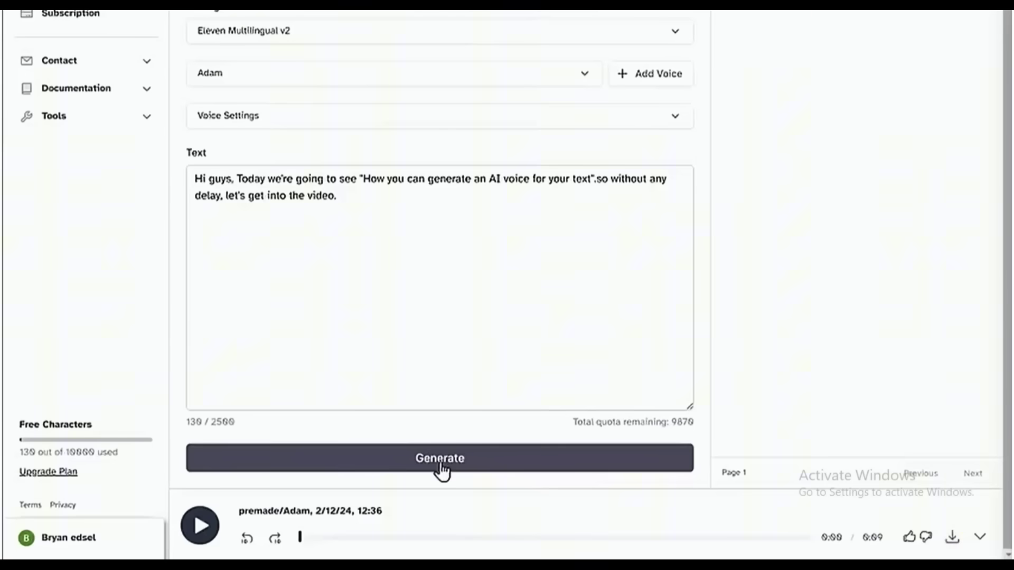
left_click(954, 538)
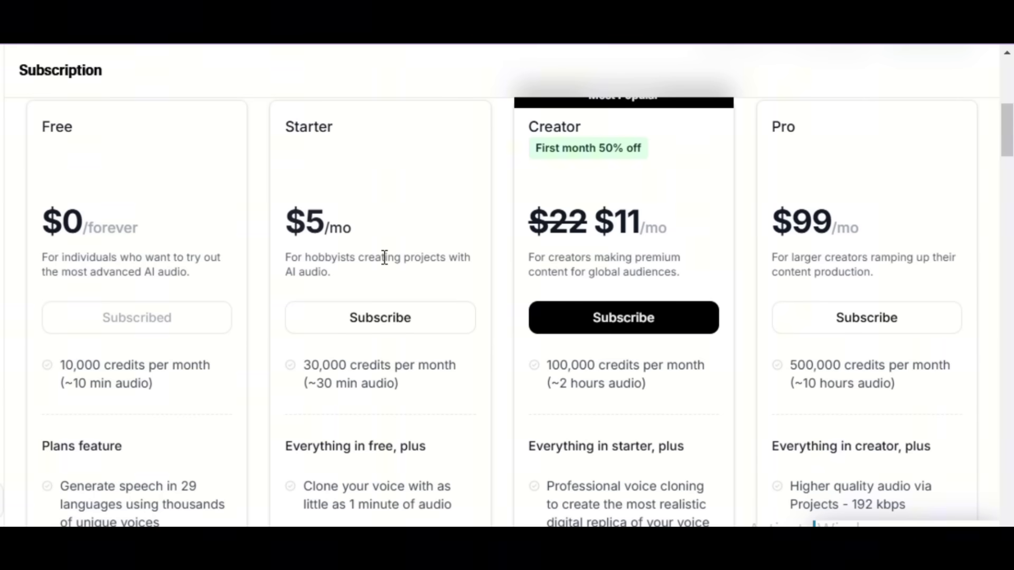
scroll(384, 258, "down", 2)
scroll(386, 264, "up", 2)
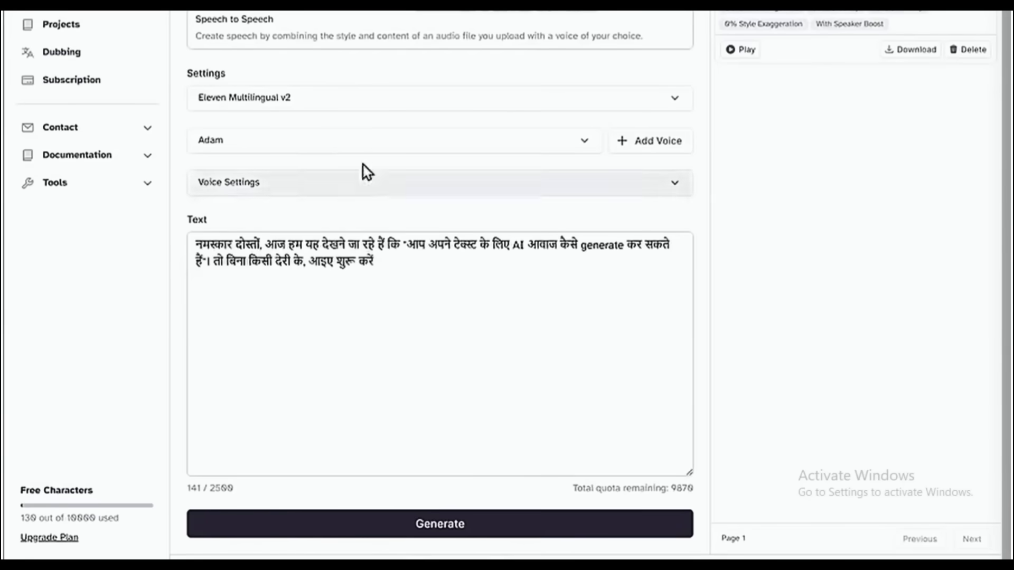
- Generate the Hindi intro with Glinda on Eleven Multilingual v1 and download the clip
left_click(364, 145)
left_click_drag(597, 203, 591, 300)
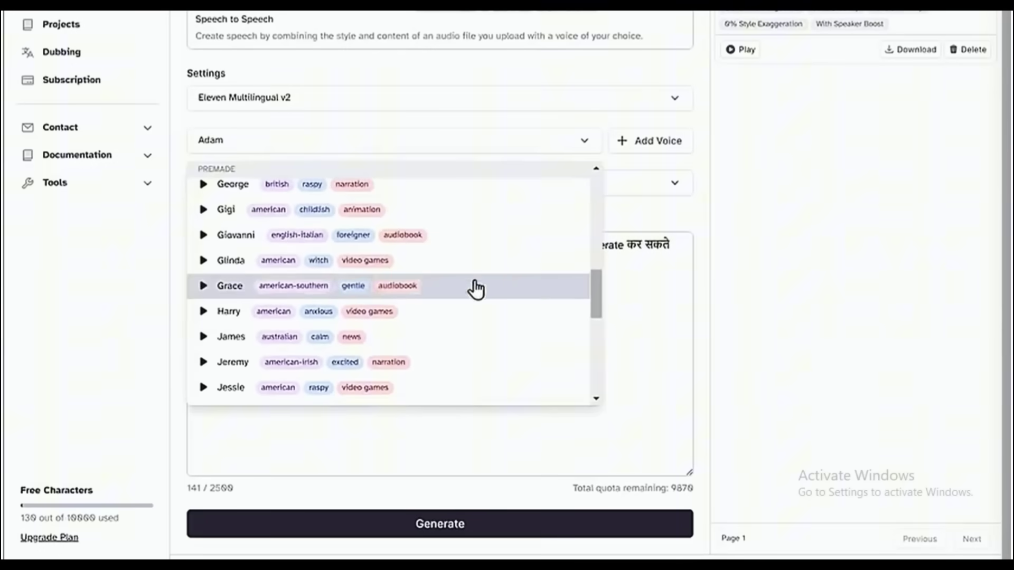
left_click(426, 264)
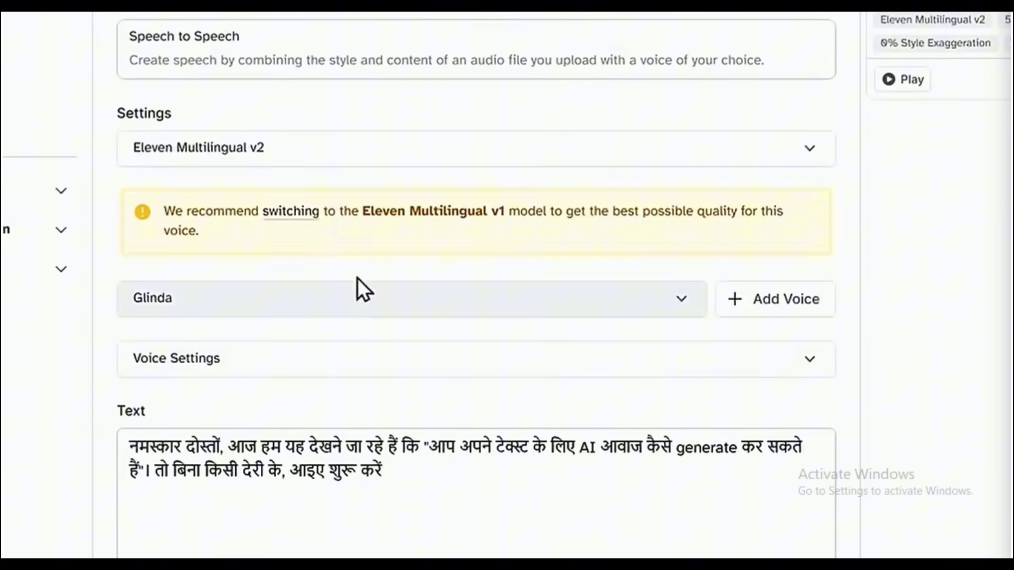
left_click(289, 217)
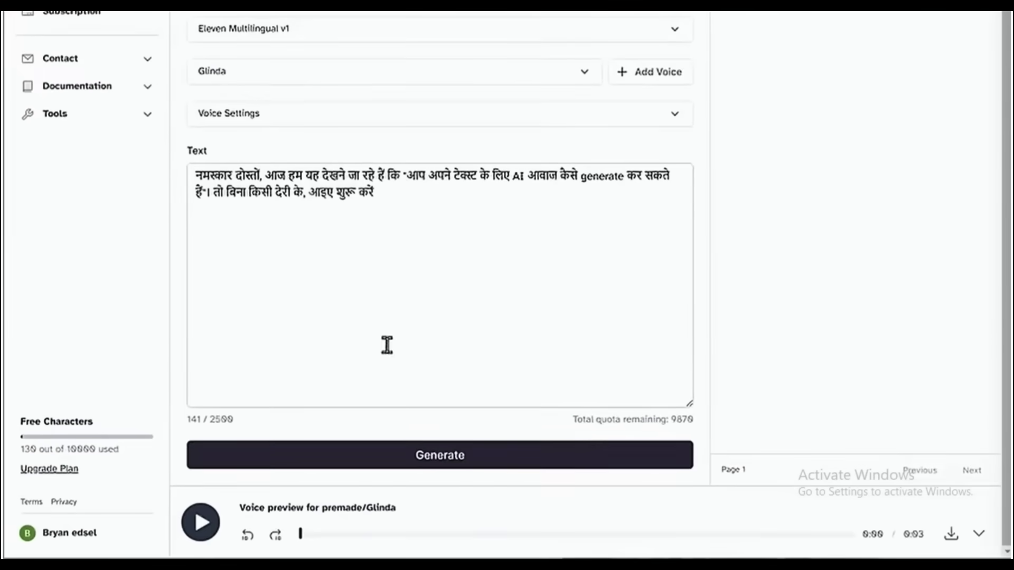
left_click(439, 468)
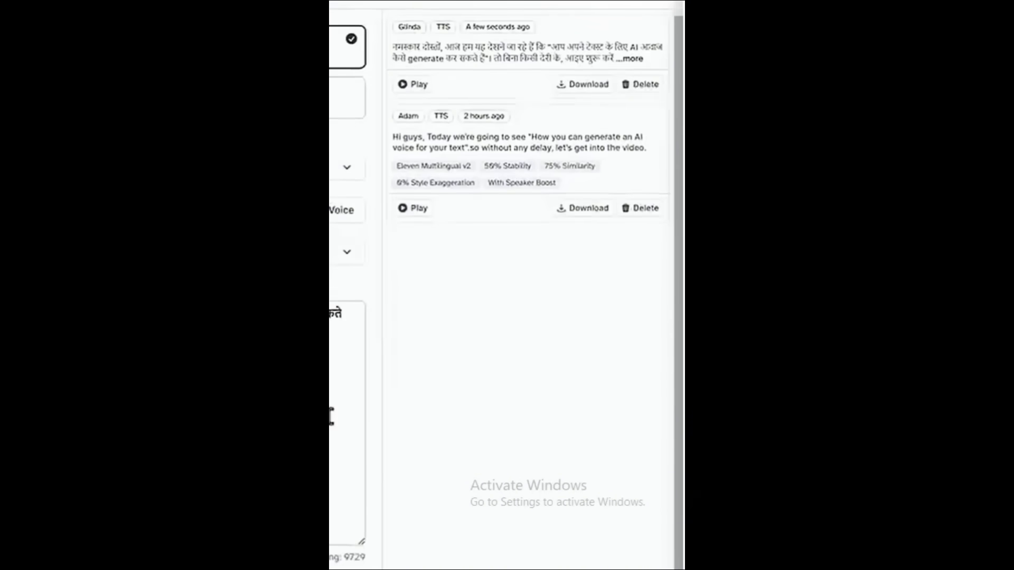
left_click(582, 140)
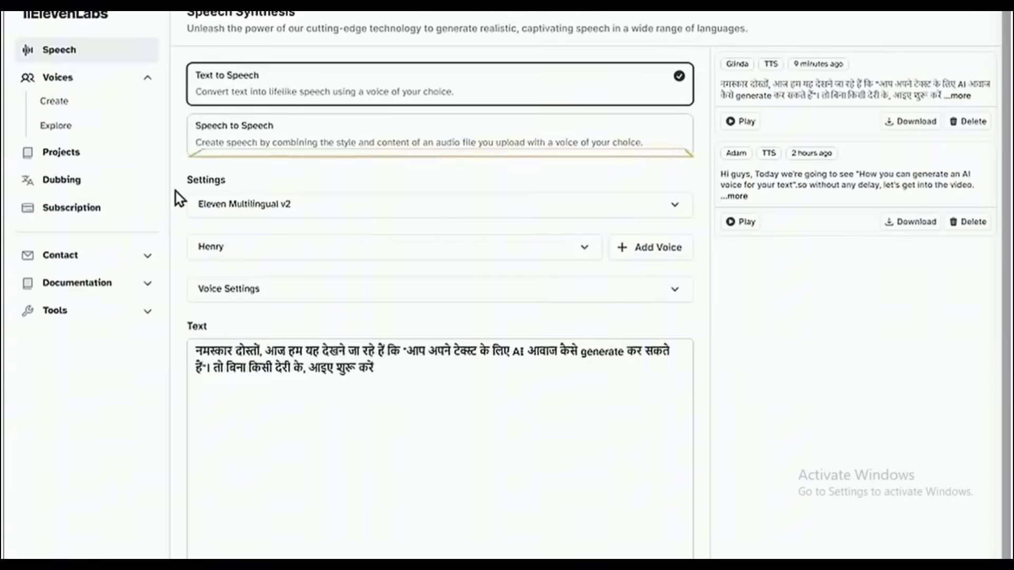
- In Speech to Speech, record a 7-second microphone clip
left_click(257, 151)
scroll(256, 136, "down", 3)
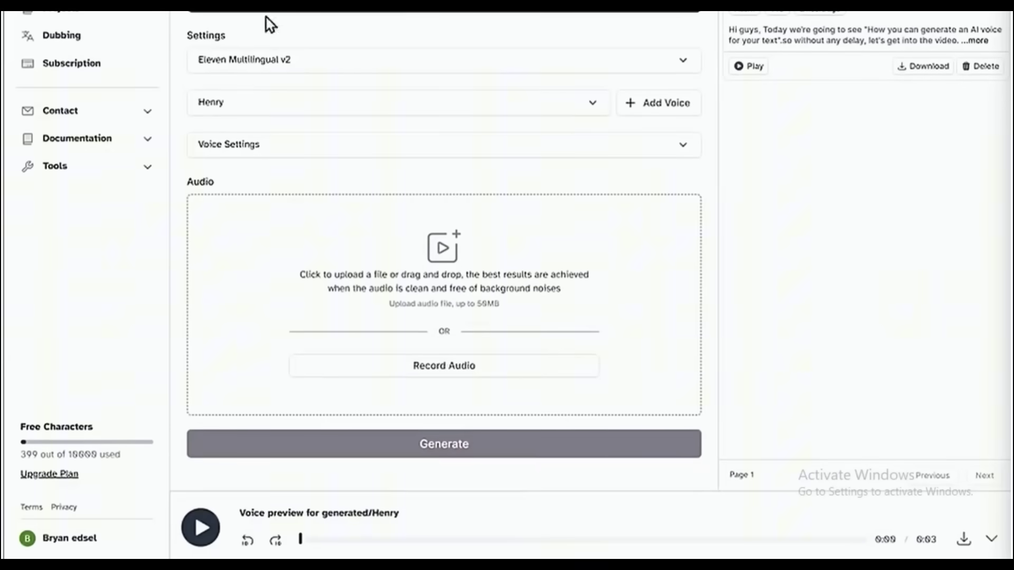
left_click(446, 372)
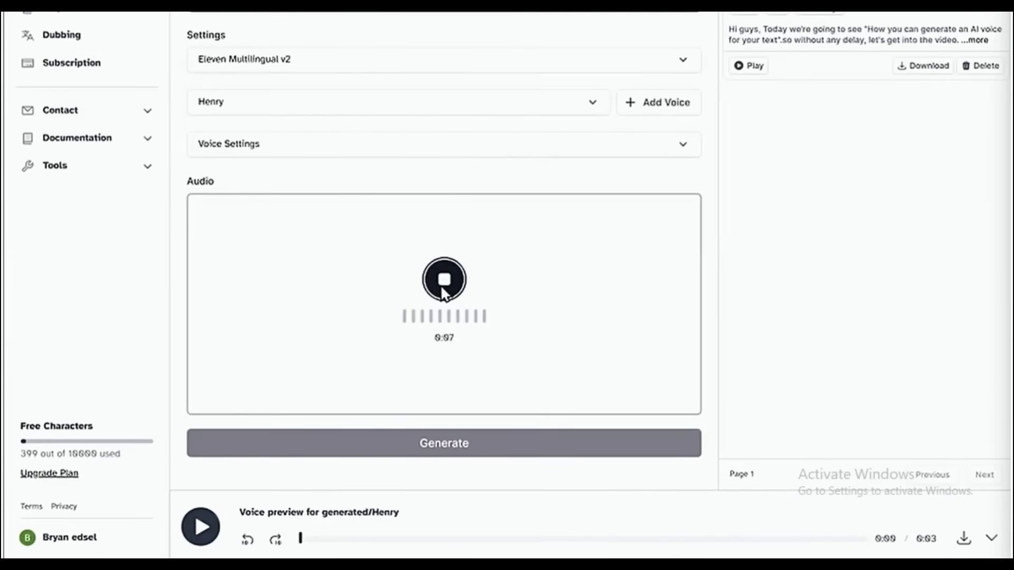
left_click(441, 285)
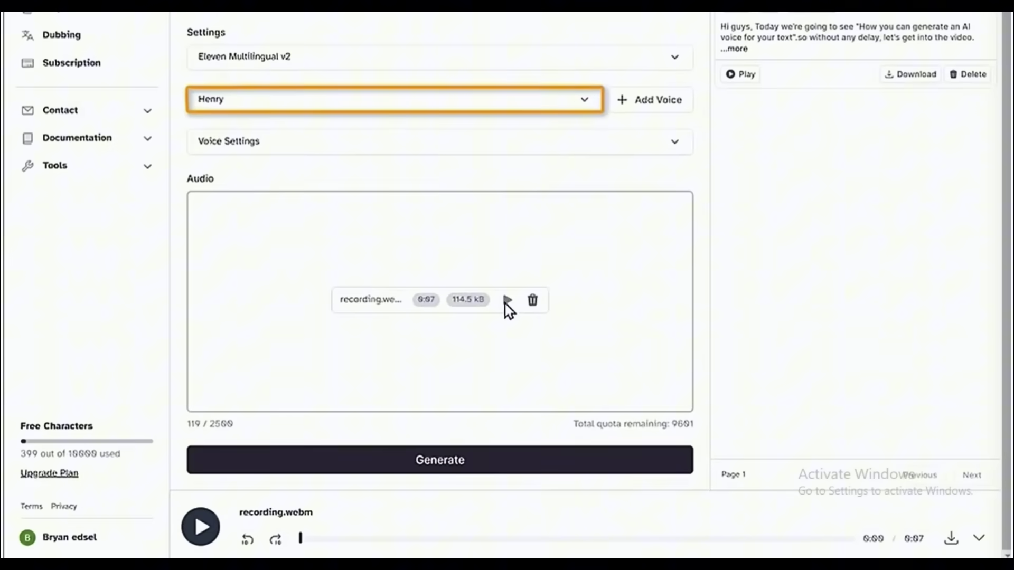
- Convert the recording into the Freya voice and download the resulting clip
left_click(370, 101)
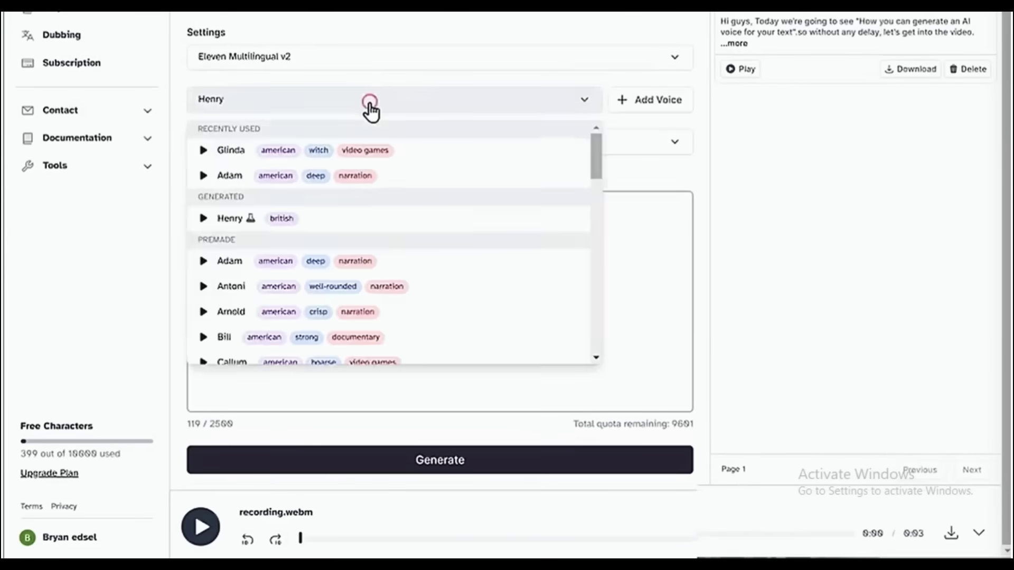
scroll(584, 235, "down", 10)
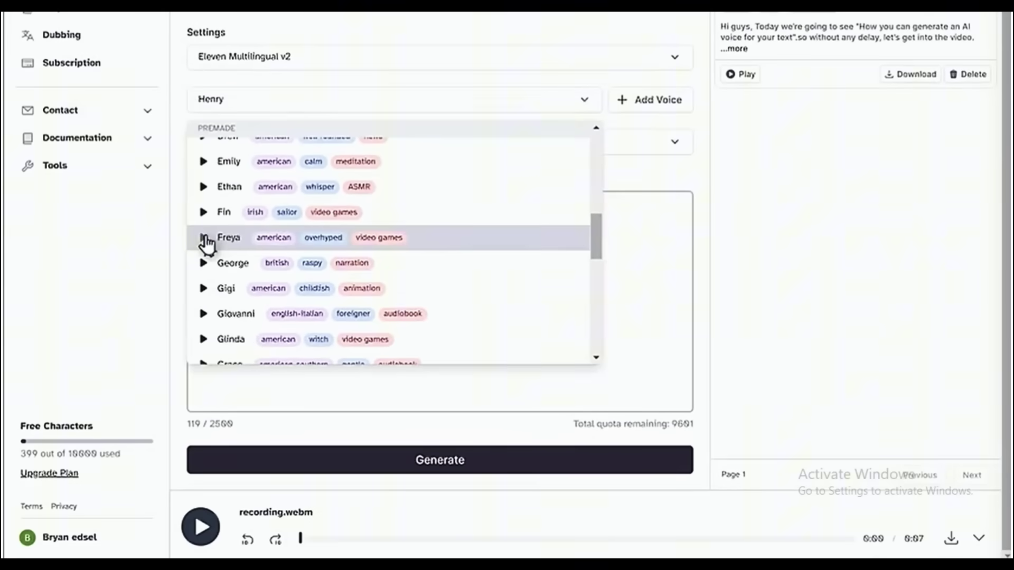
left_click(204, 237)
left_click(228, 238)
left_click(441, 456)
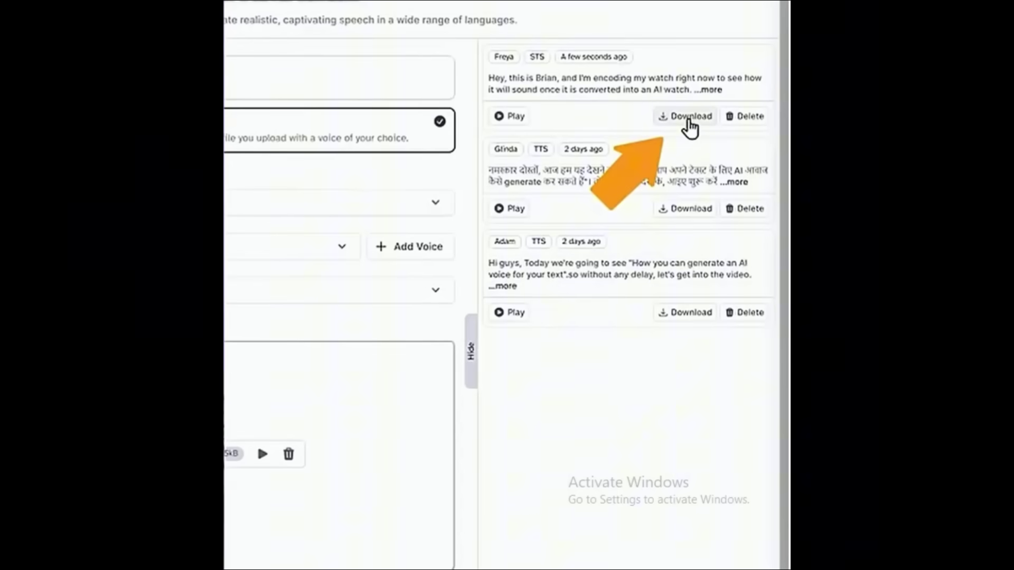
left_click(689, 118)
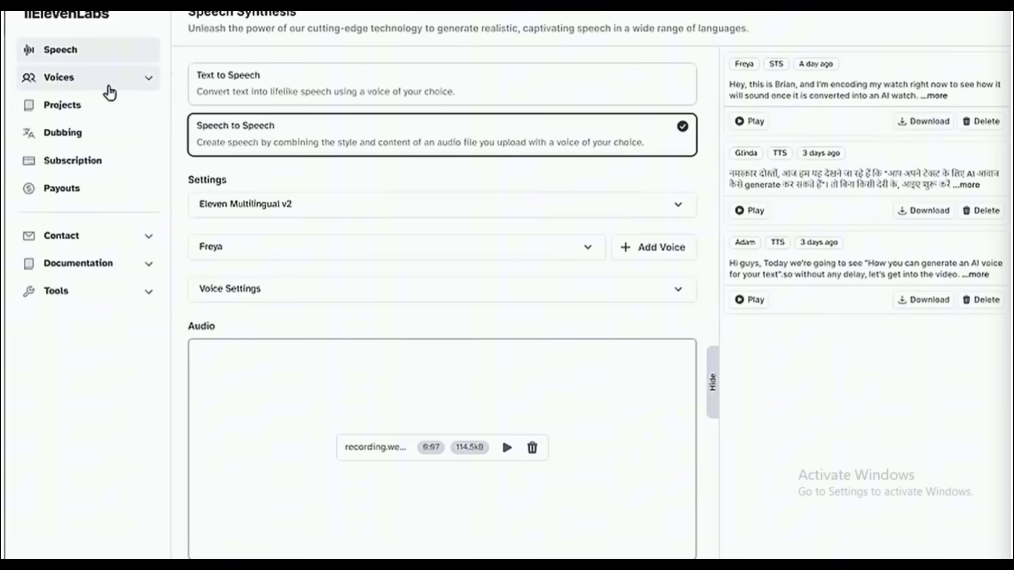
- Start adding a new generative voice from the Voices section
left_click(82, 86)
left_click(77, 102)
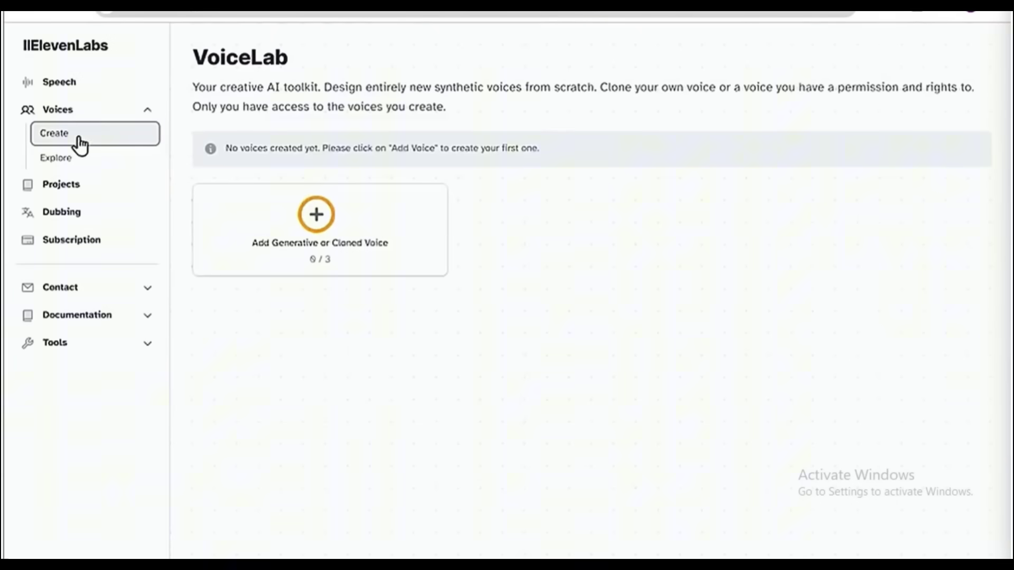
left_click(315, 245)
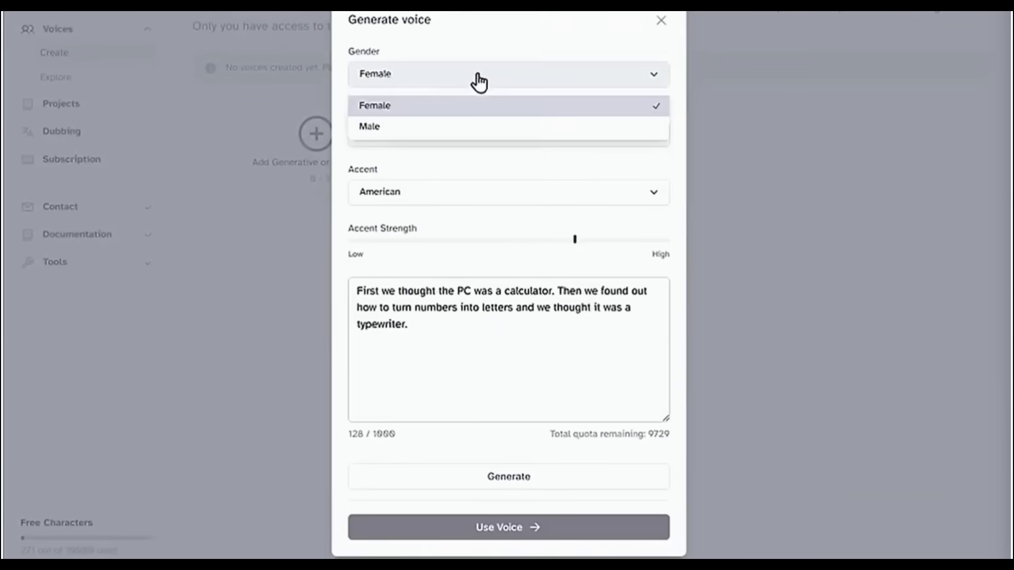
- Design a male, middle-aged, British-accented voice, generate a sample and keep it
left_click(463, 127)
left_click(459, 133)
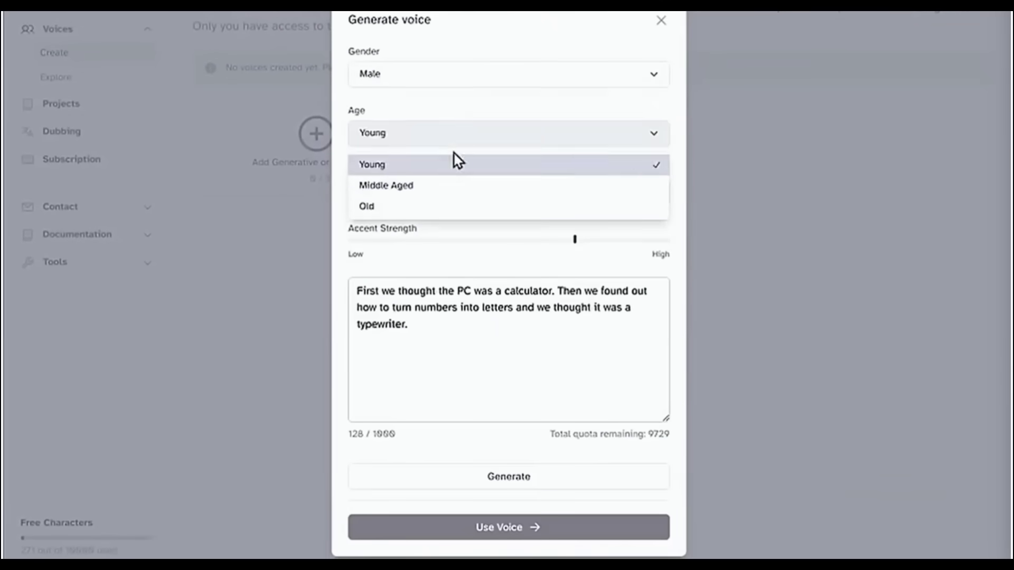
left_click(449, 183)
left_click(440, 194)
left_click(415, 243)
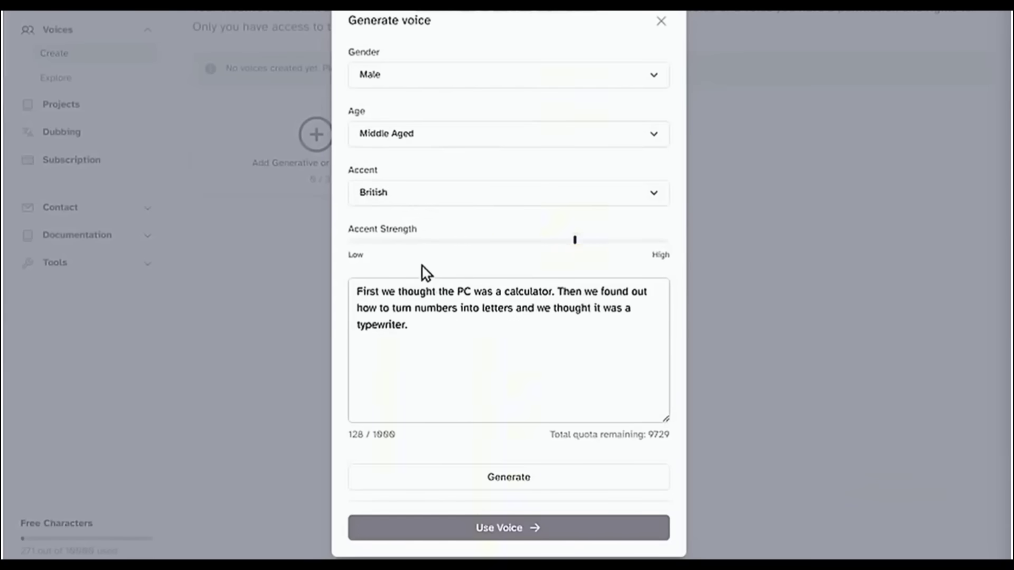
key("Tab")
left_click(508, 489)
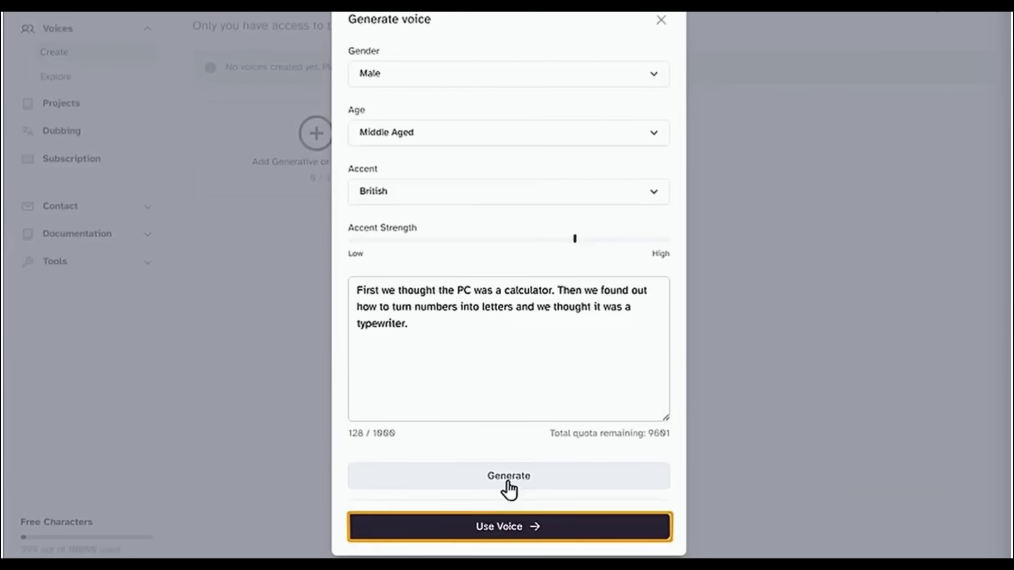
left_click(497, 529)
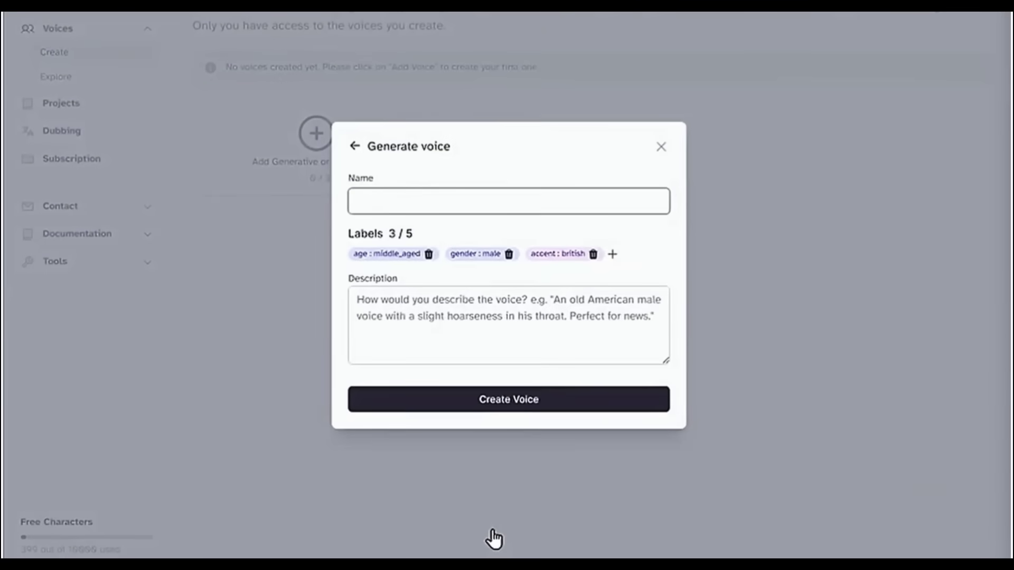
- Complete the British man description and create the Henry voice
key("Tab")
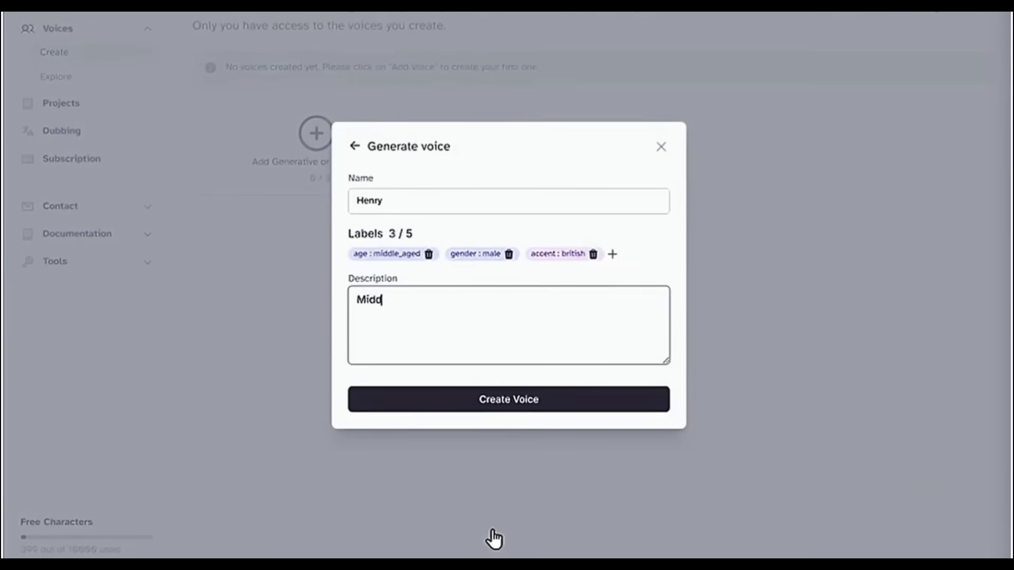
type("tish man")
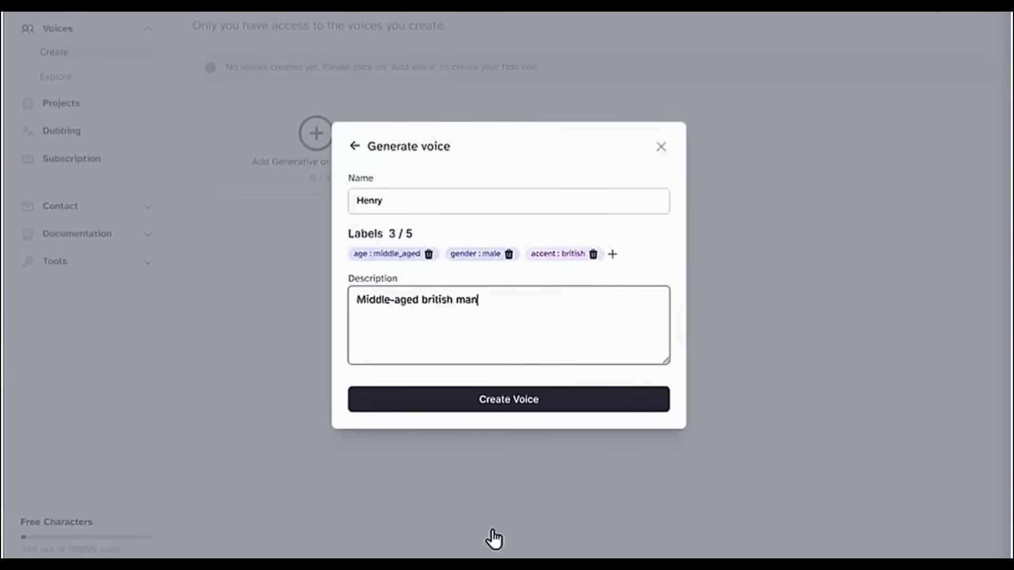
left_click(493, 532)
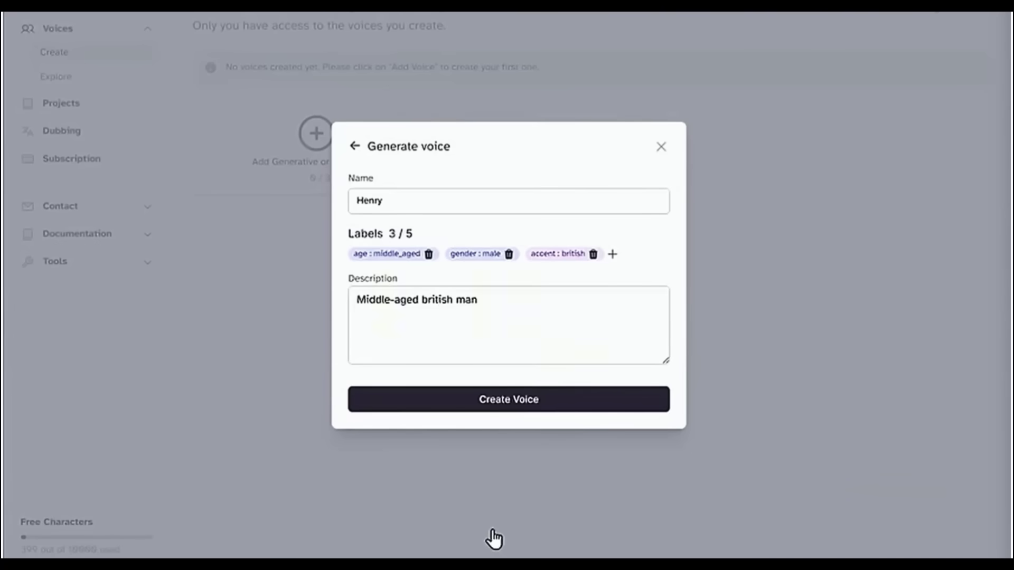
left_click(512, 410)
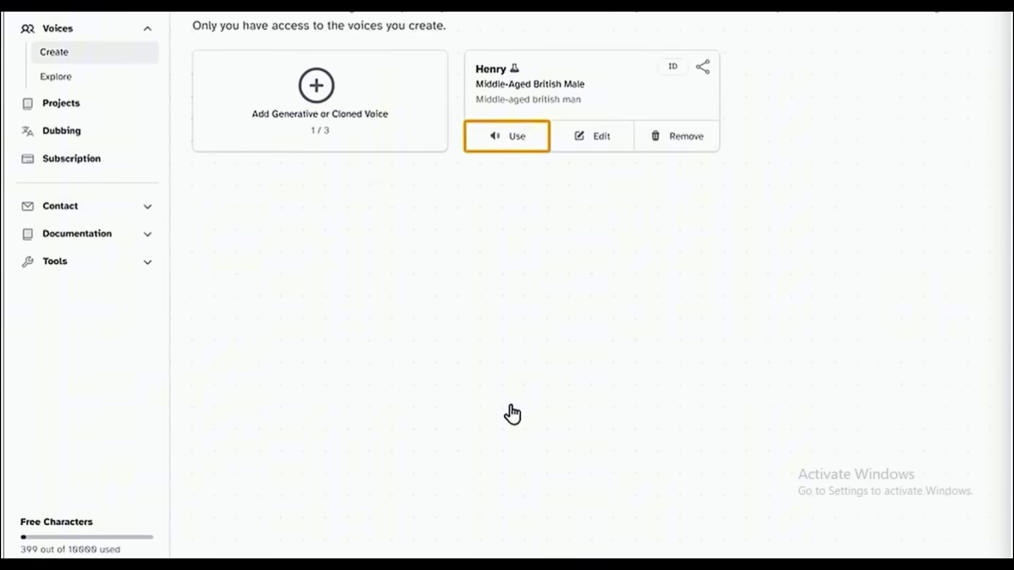
- Make Henry the speech-synthesis voice, confirming it in the voice list
left_click(513, 140)
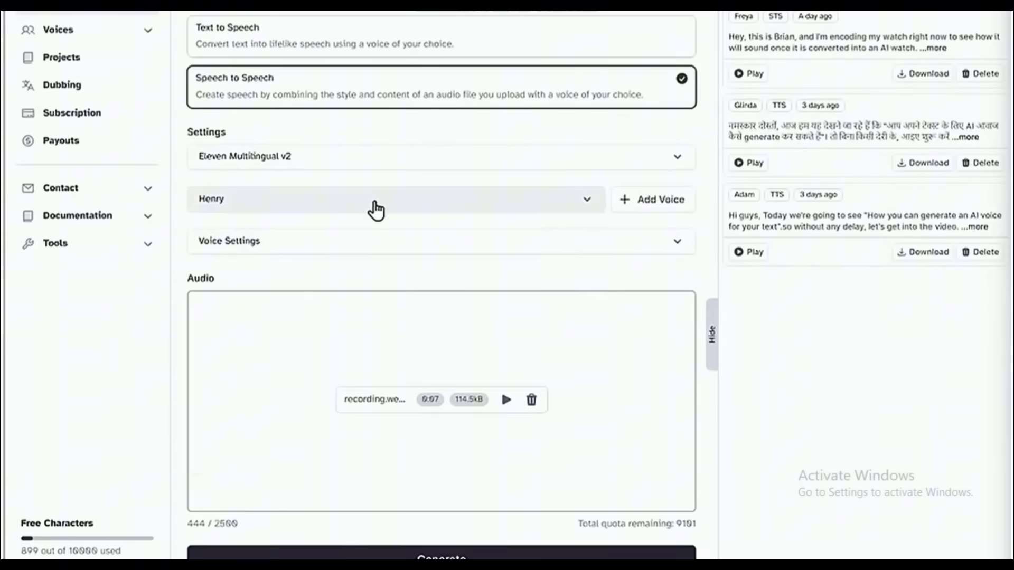
left_click(376, 210)
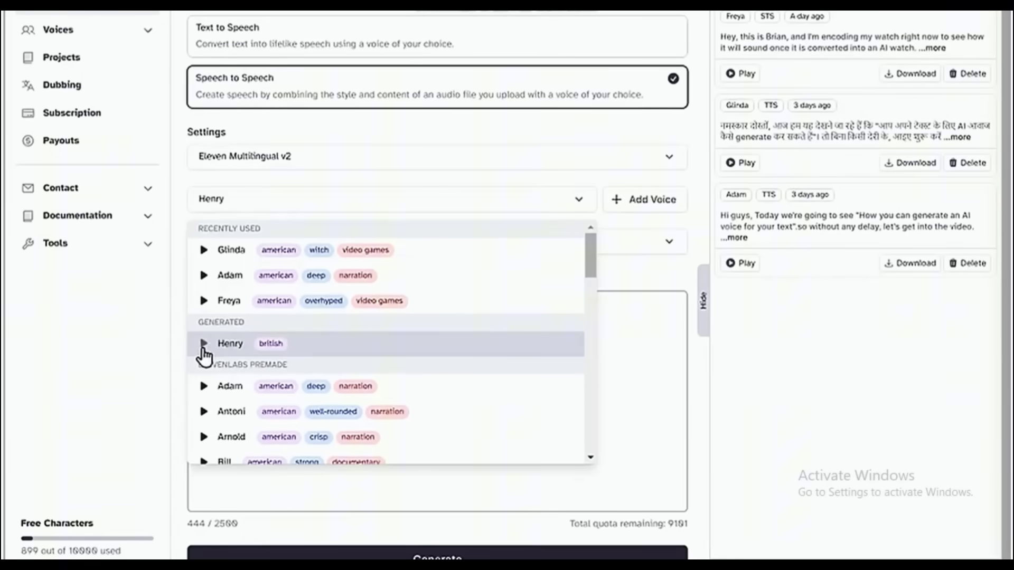
left_click(204, 349)
scroll(178, 132, "up", 1)
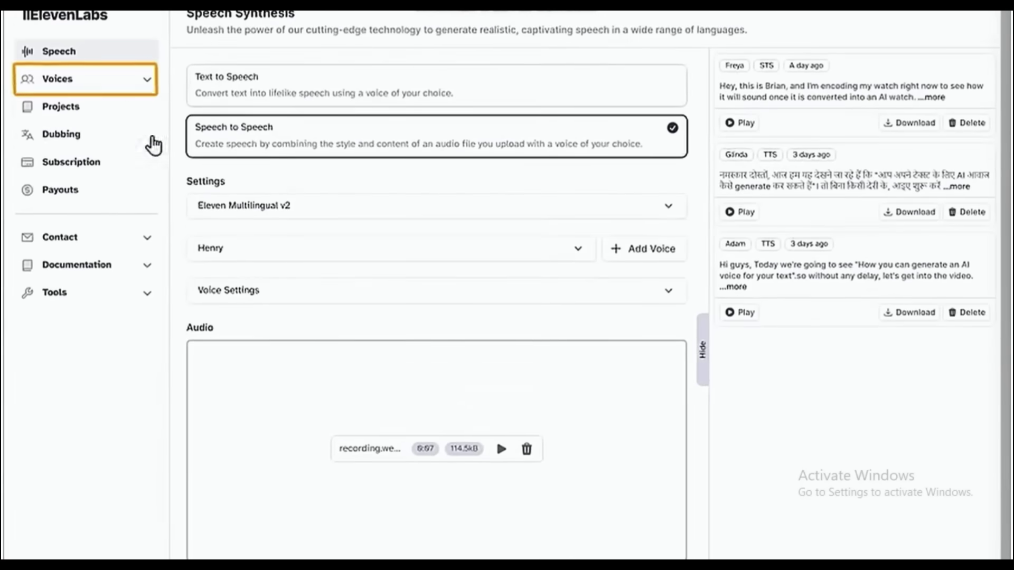
left_click(95, 80)
- Browse the community Voice Library, scrolling through its voice cards
left_click(91, 128)
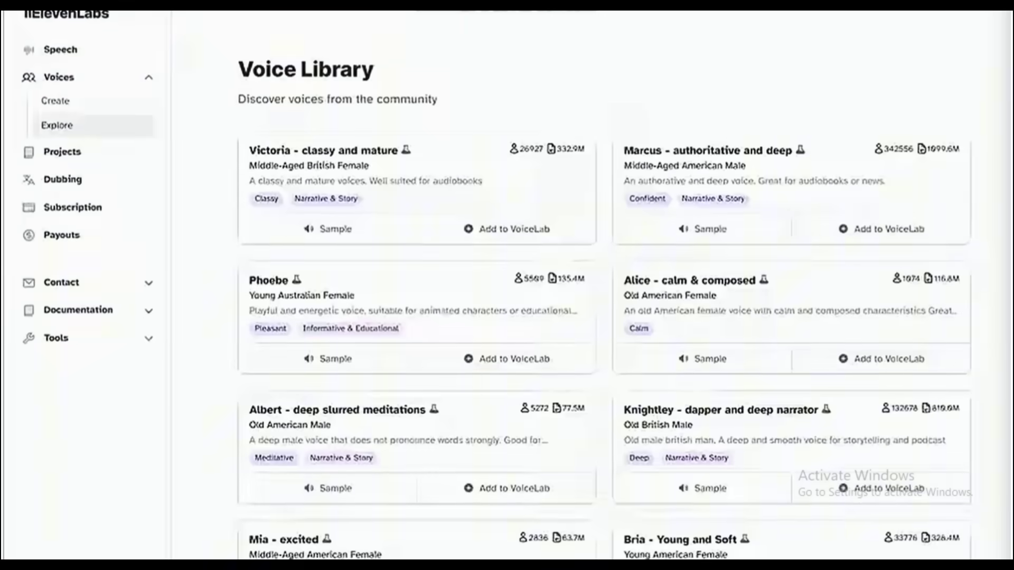
scroll(605, 285, "down", 20)
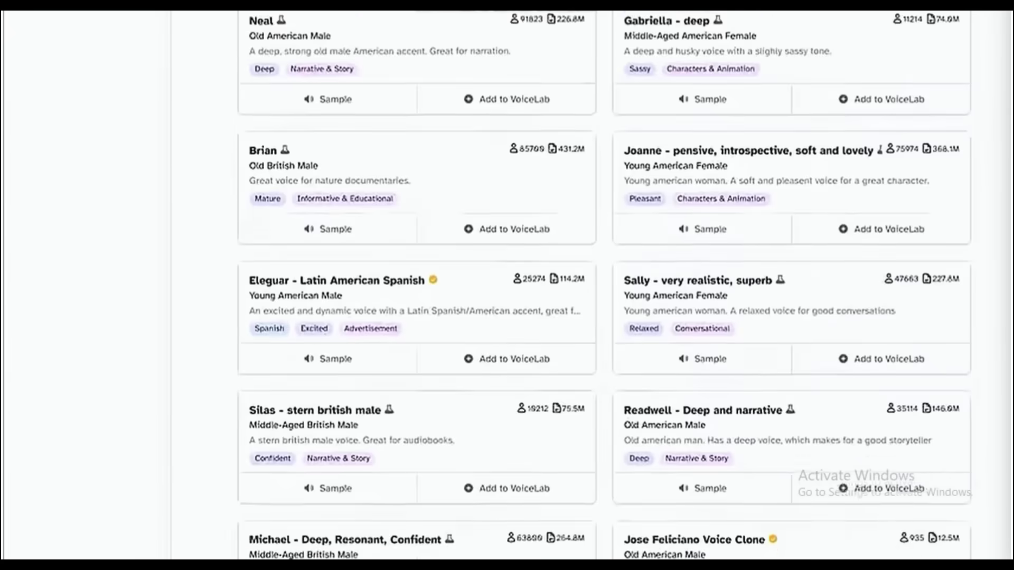
scroll(604, 285, "down", 1)
scroll(605, 285, "up", 14)
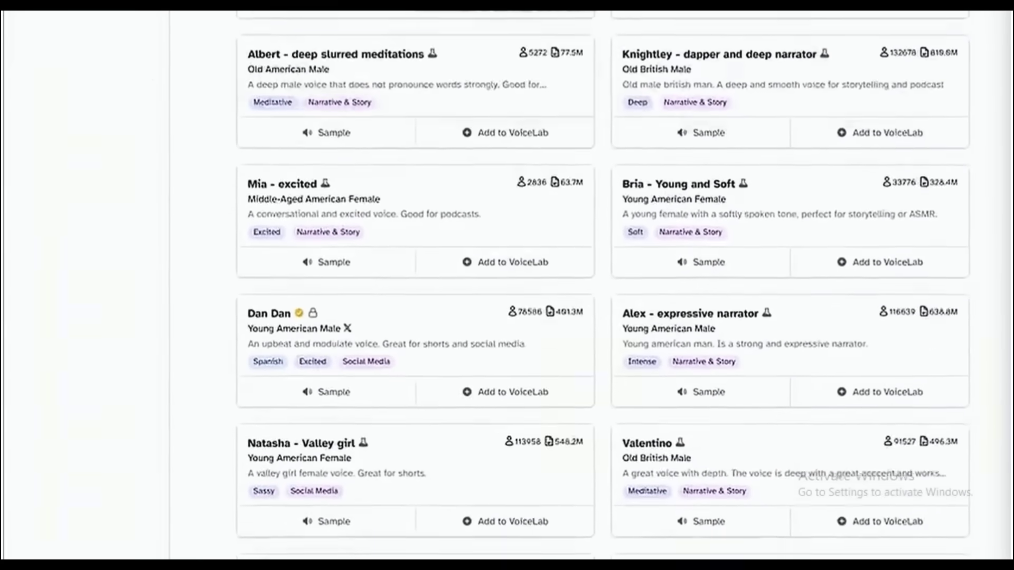
scroll(605, 285, "up", 7)
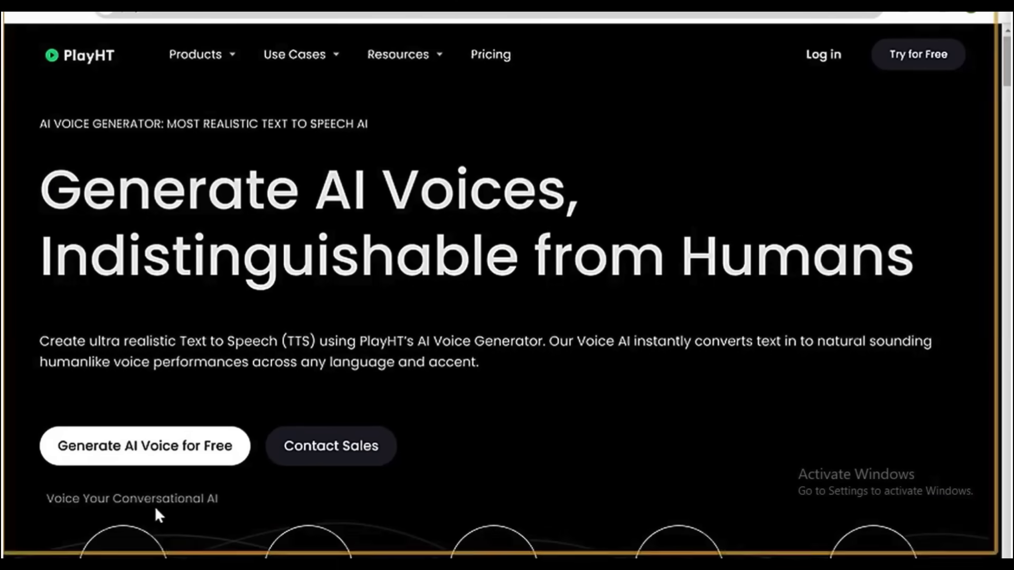
- Sign up for PlayHT's free AI voice generator with a Google account
left_click(142, 461)
left_click(792, 225)
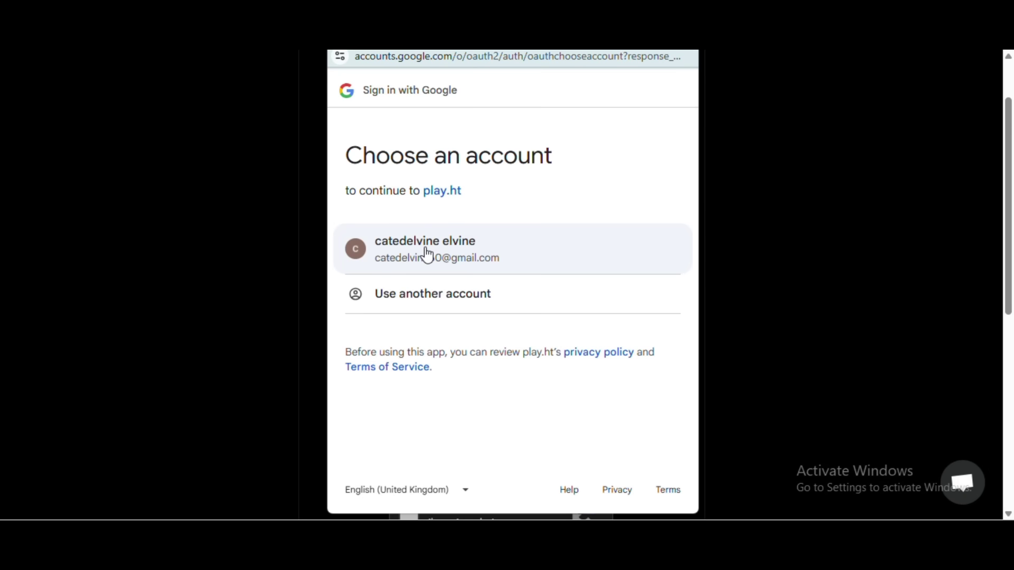
left_click(427, 254)
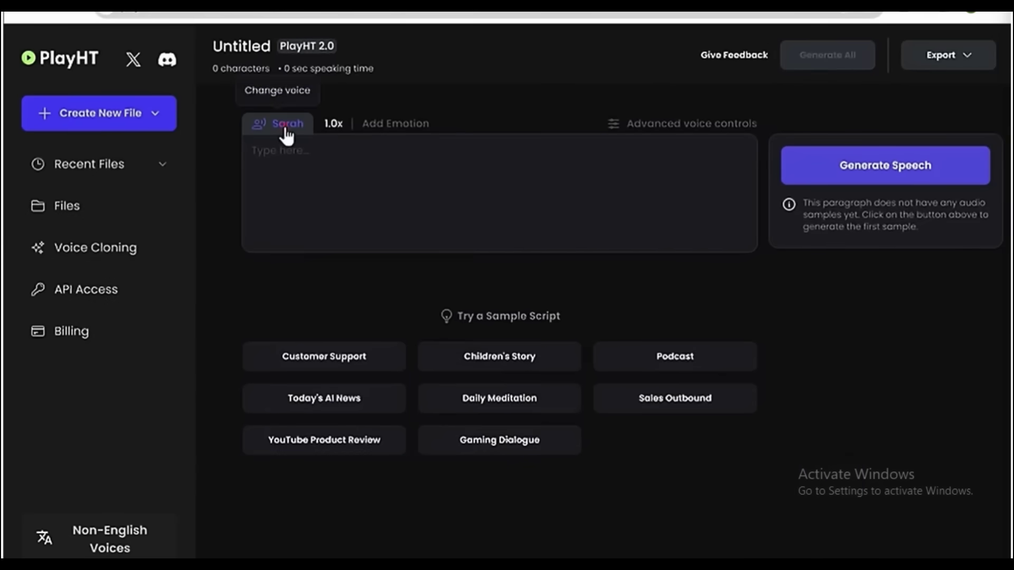
- Preview voices such as William and Michael, then pick Michael, the American male voice
left_click(286, 131)
scroll(502, 306, "down", 20)
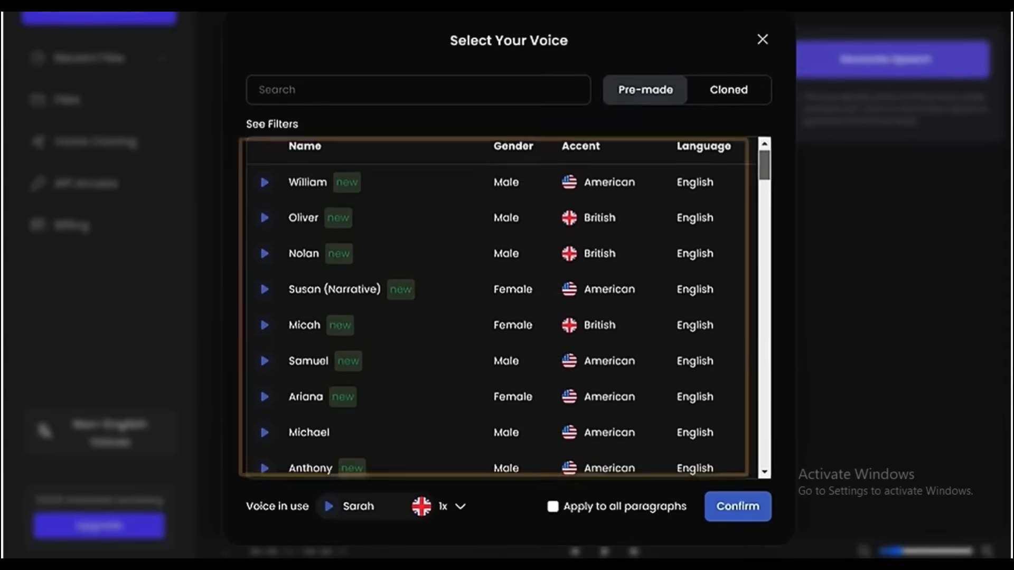
scroll(502, 307, "down", 10)
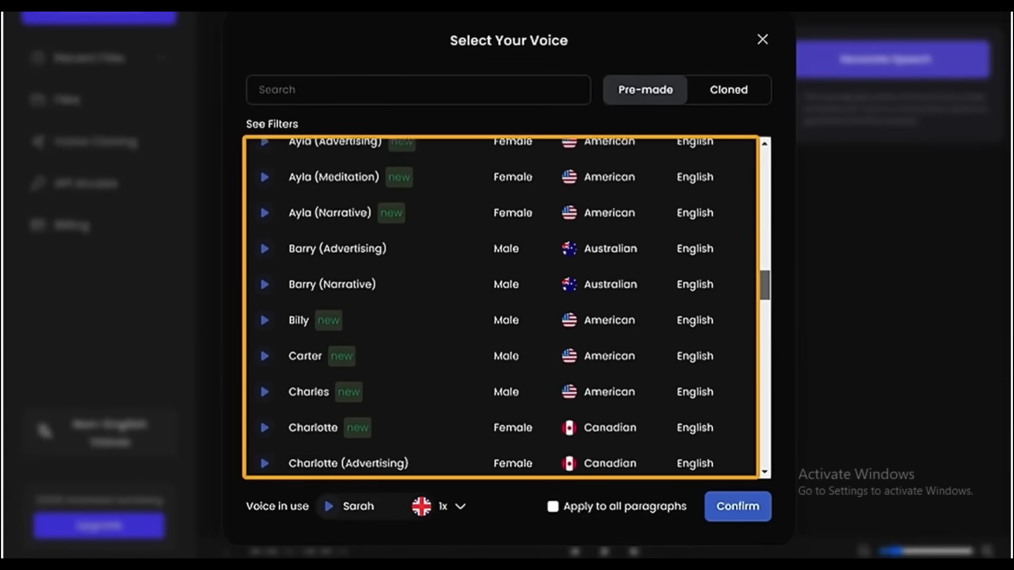
scroll(502, 307, "up", 20)
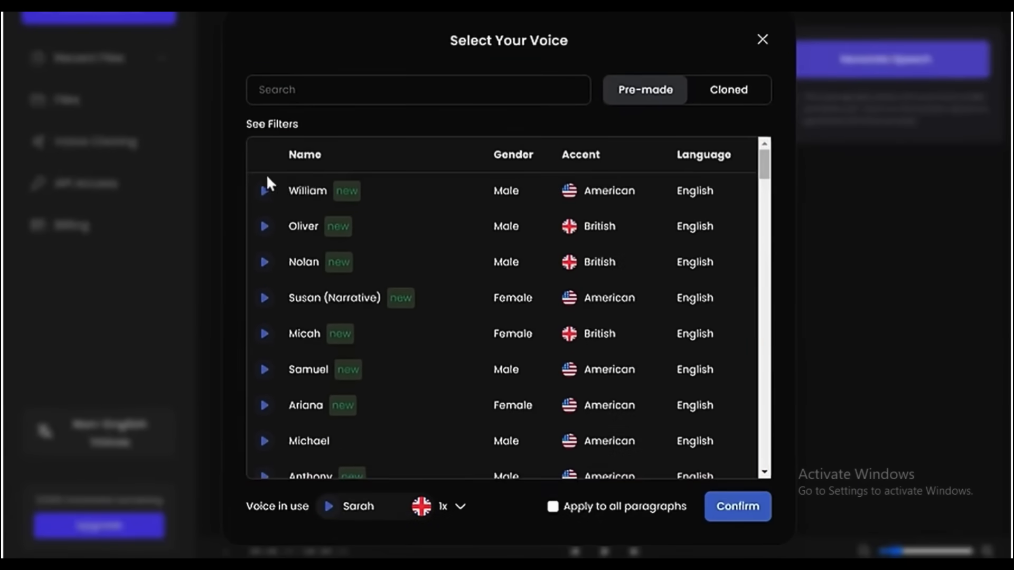
left_click(264, 193)
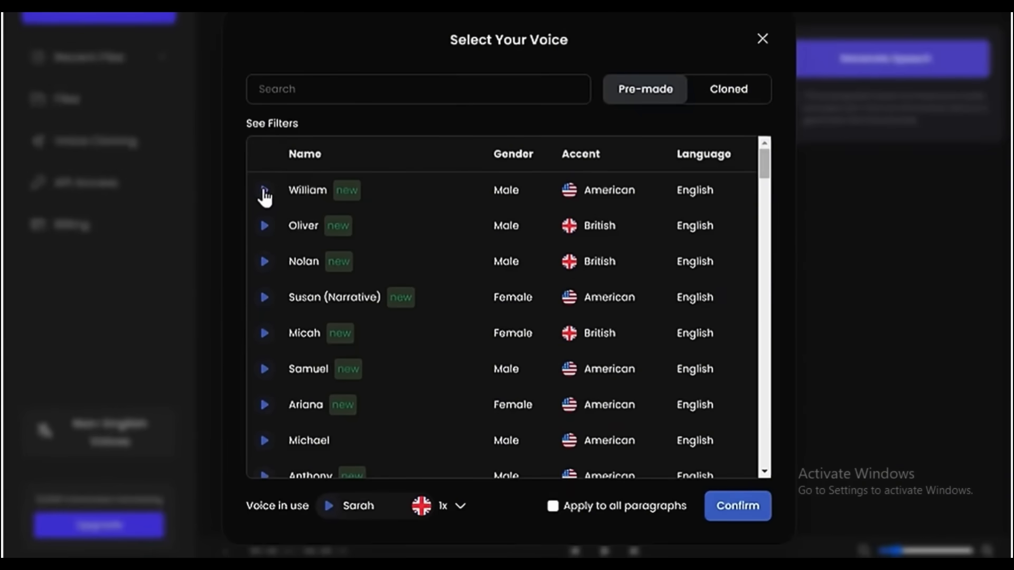
left_click(264, 444)
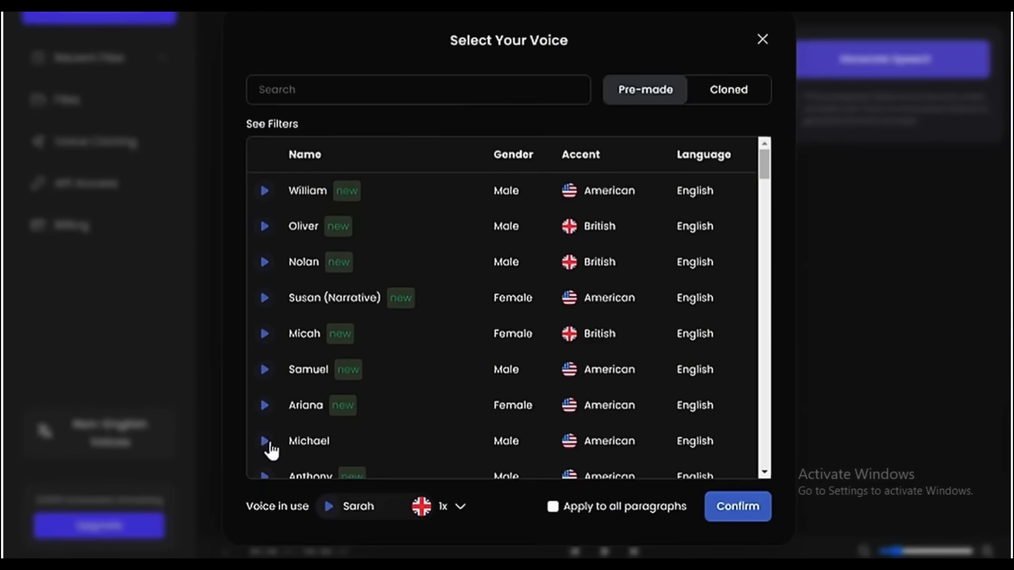
left_click(339, 453)
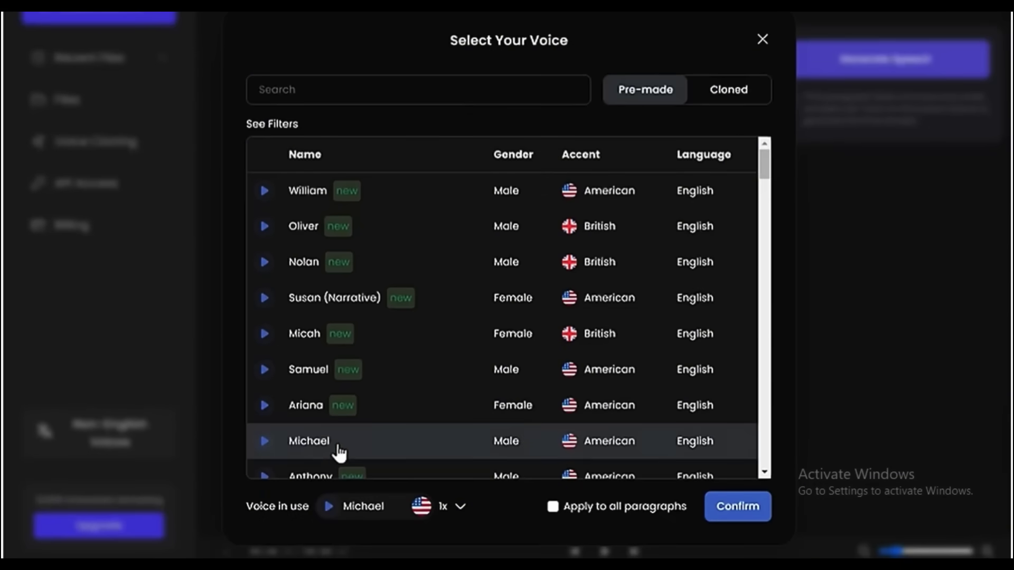
- Confirm Michael for the paragraph and inspect the emotion and advanced settings without changes
left_click(737, 517)
left_click(401, 21)
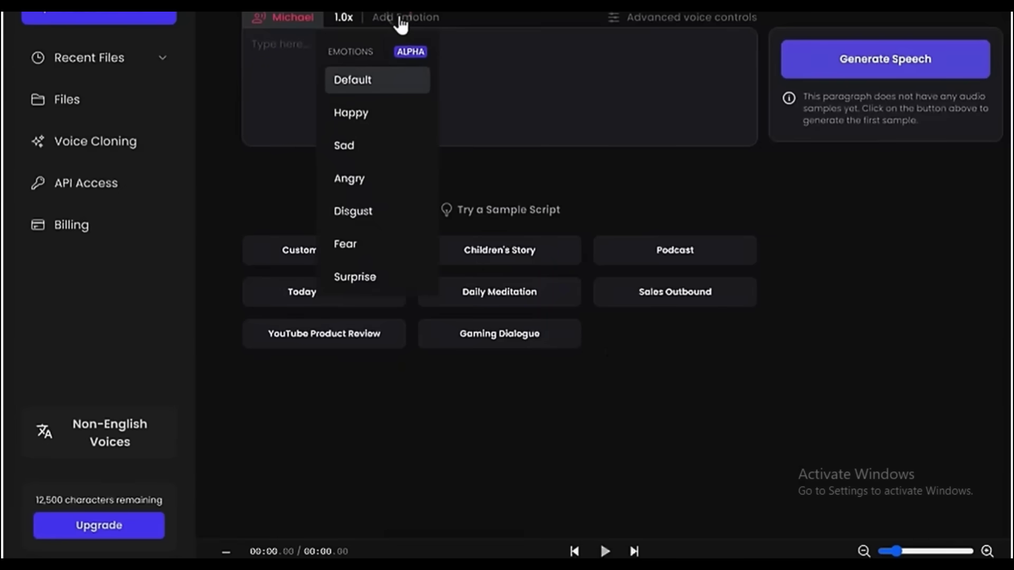
left_click(400, 22)
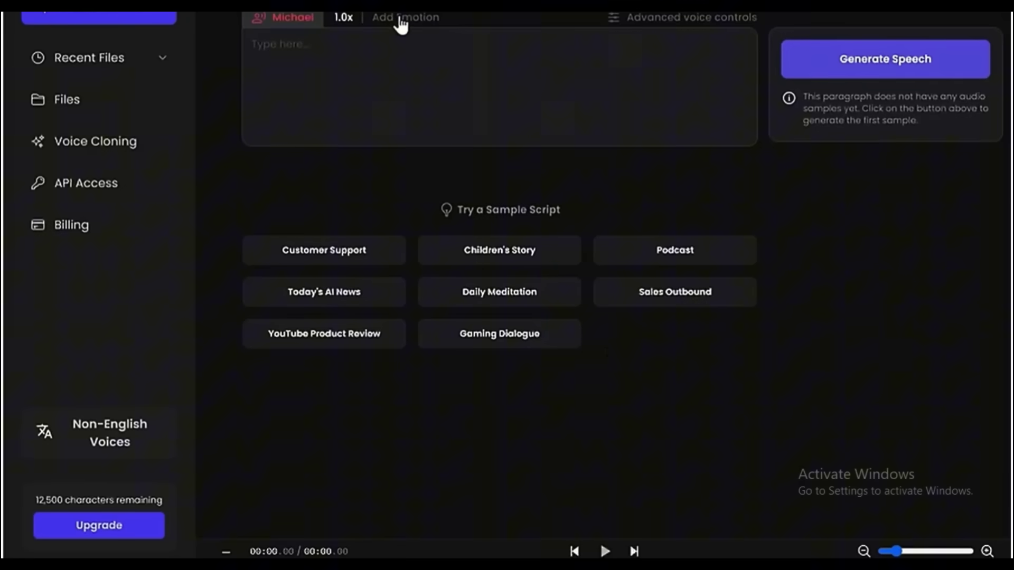
left_click(611, 19)
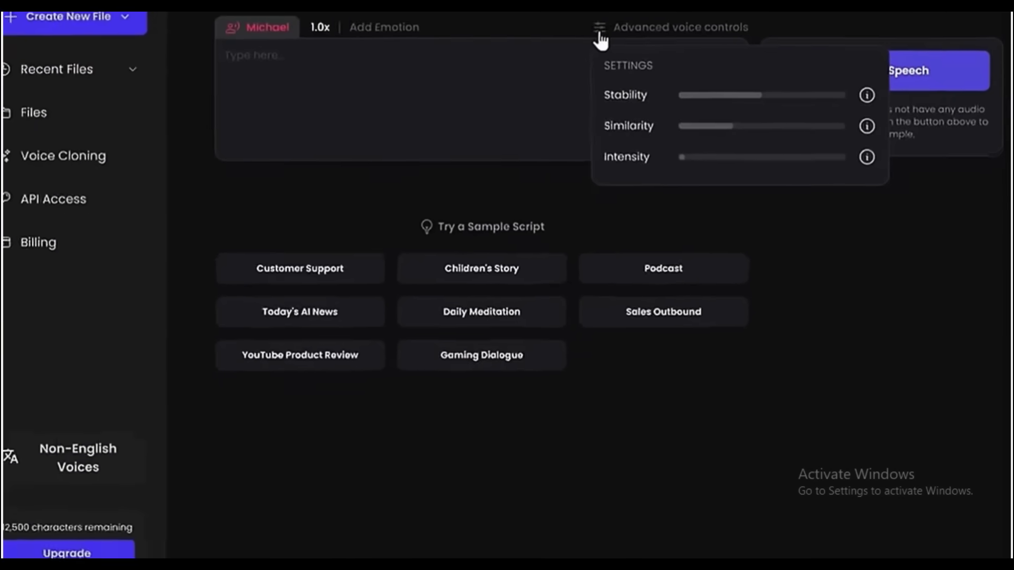
left_click(465, 126)
- Generate, play and download Michael reading 'Hey, have you ever thought about turning your text into a voiceover?'
left_click(9, 165)
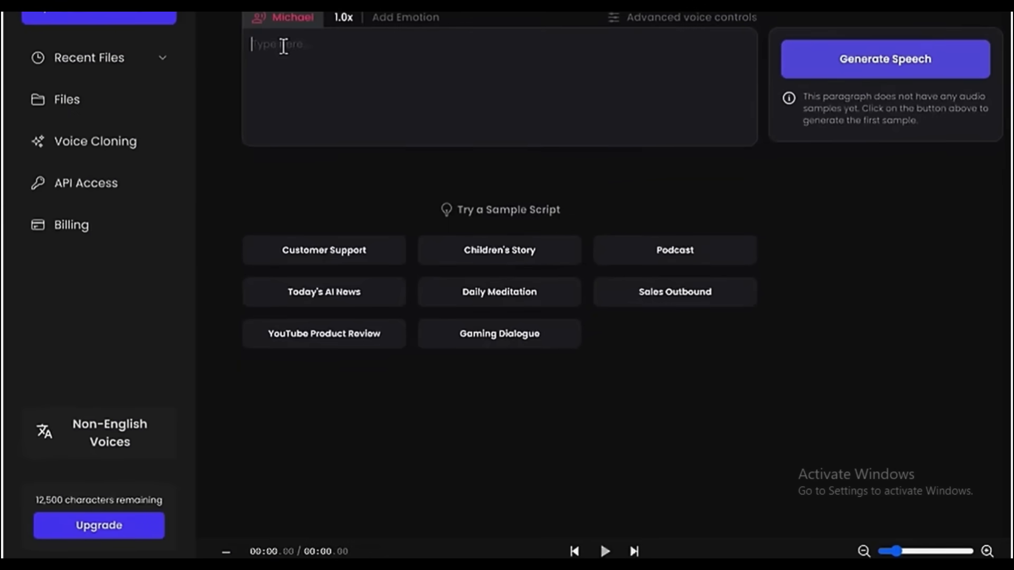
type("Hey, have you ever thought about turning your text into a voiceover?")
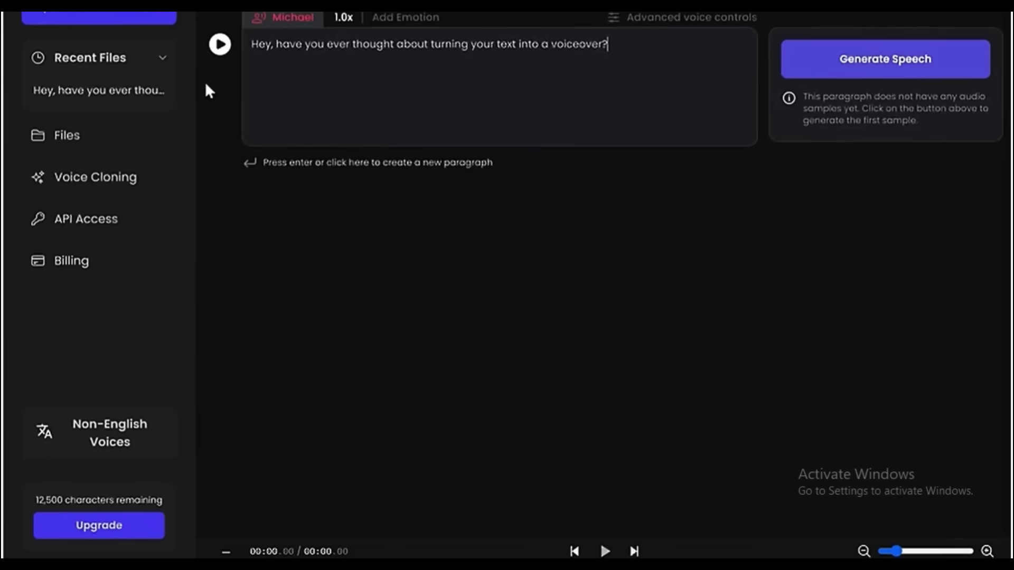
left_click(885, 75)
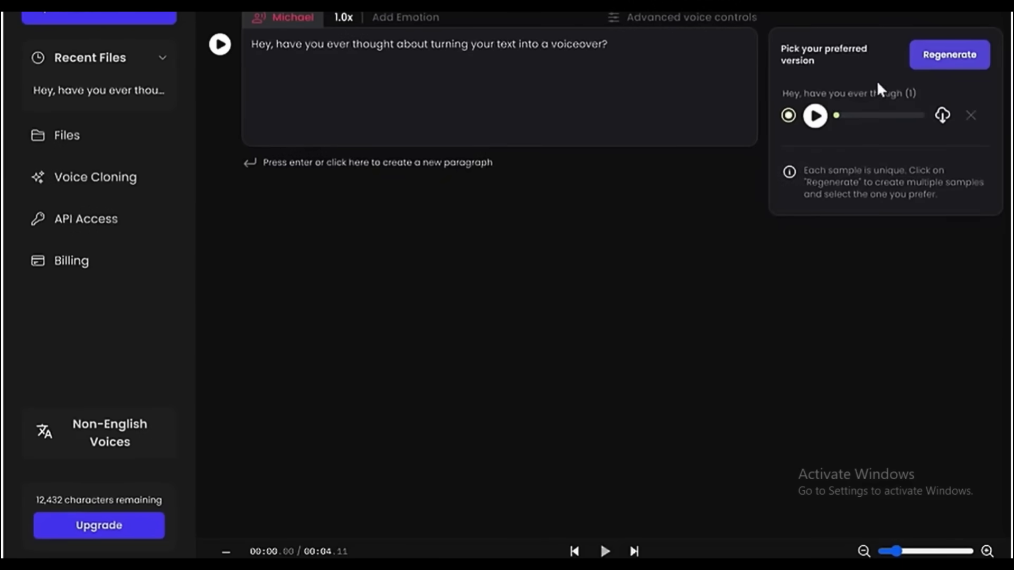
left_click(816, 116)
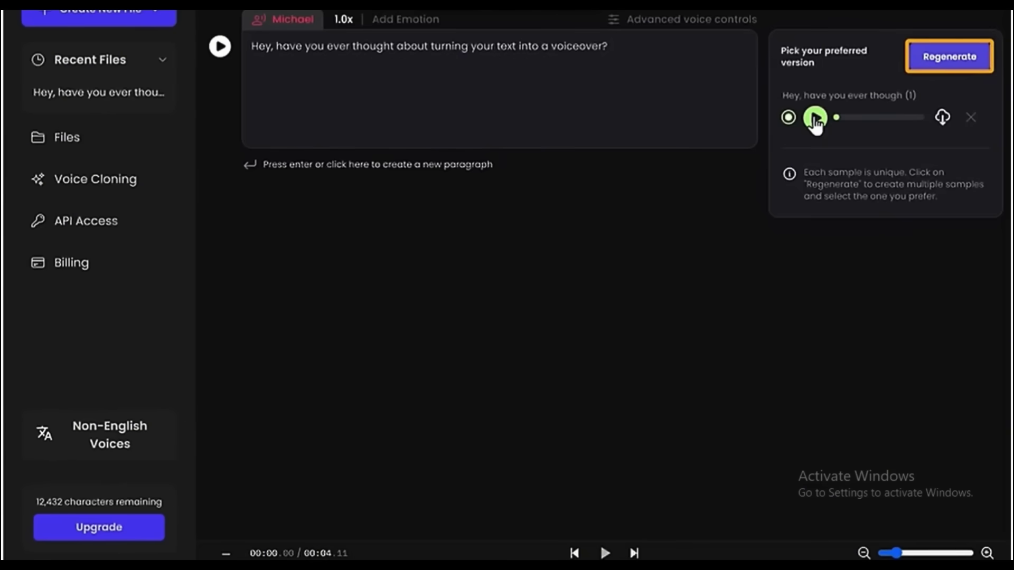
left_click(942, 118)
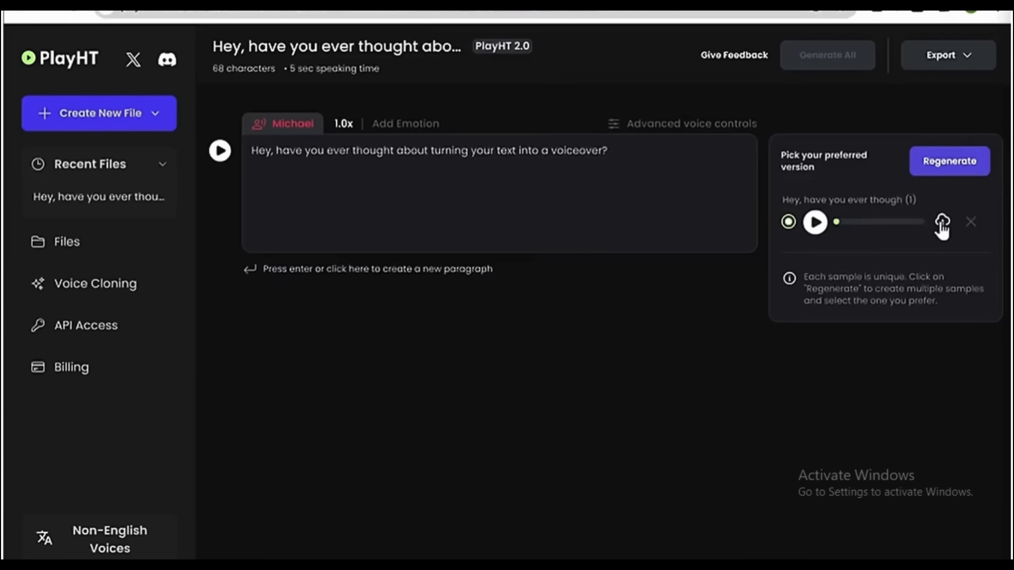
- Add a new paragraph below the first line and assign it the Ariana voice
left_click(364, 270)
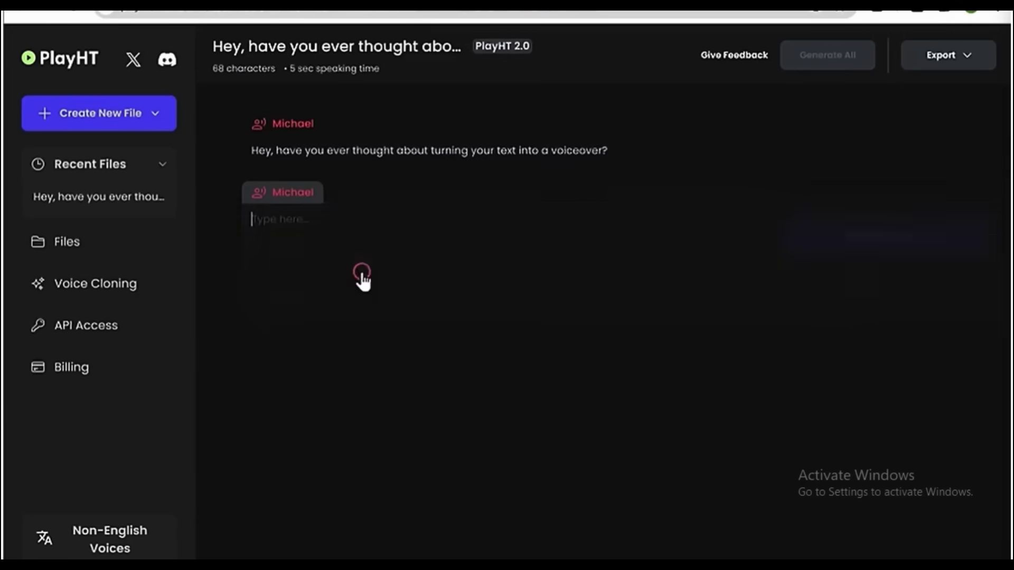
left_click(289, 206)
scroll(280, 227, "down", 2)
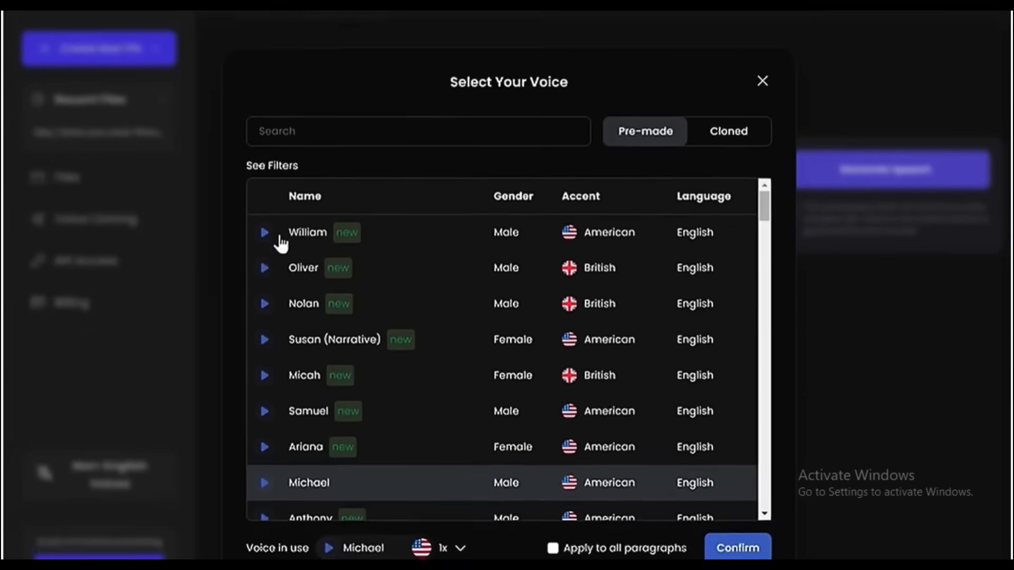
left_click(263, 411)
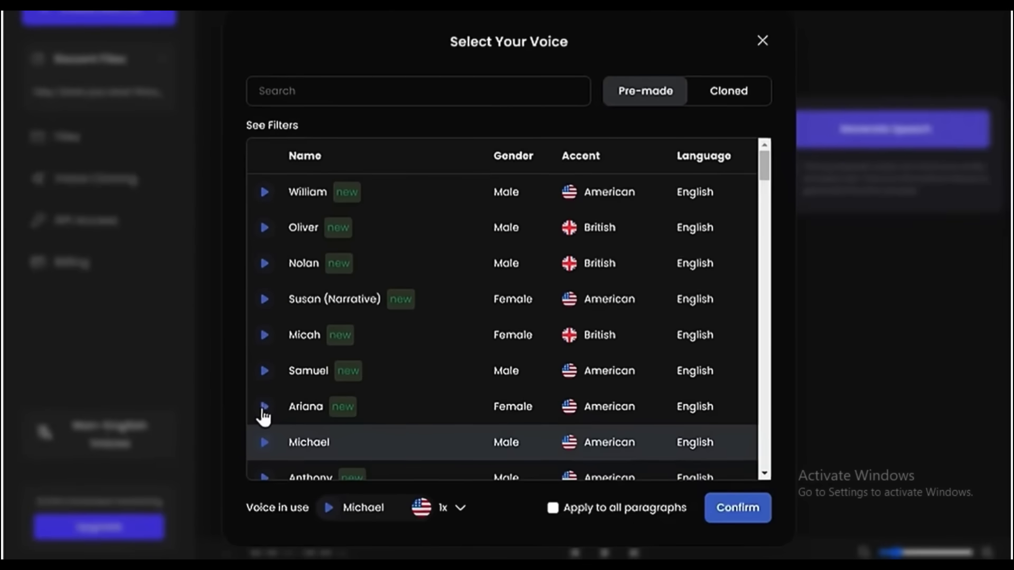
left_click(308, 417)
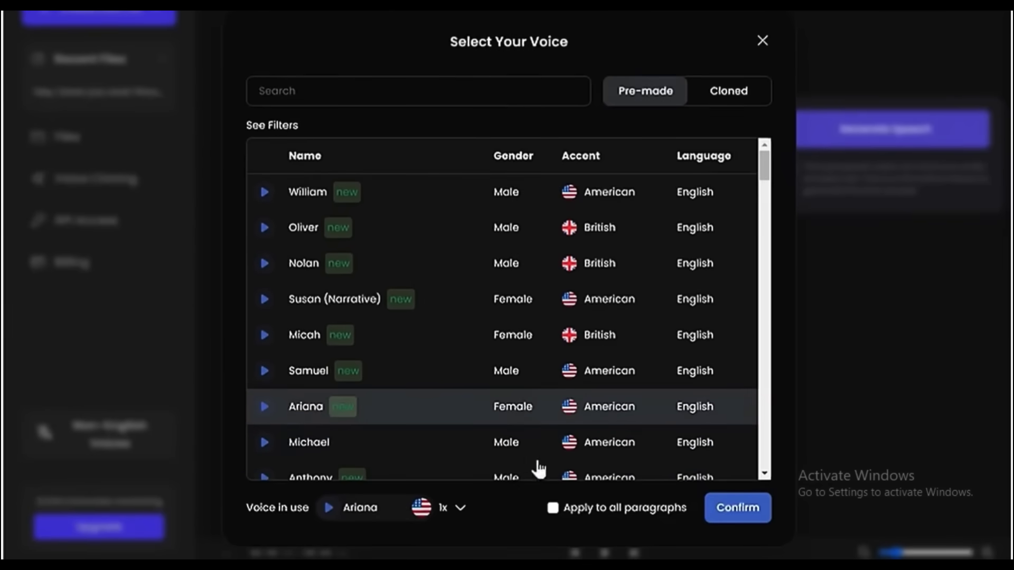
left_click(735, 522)
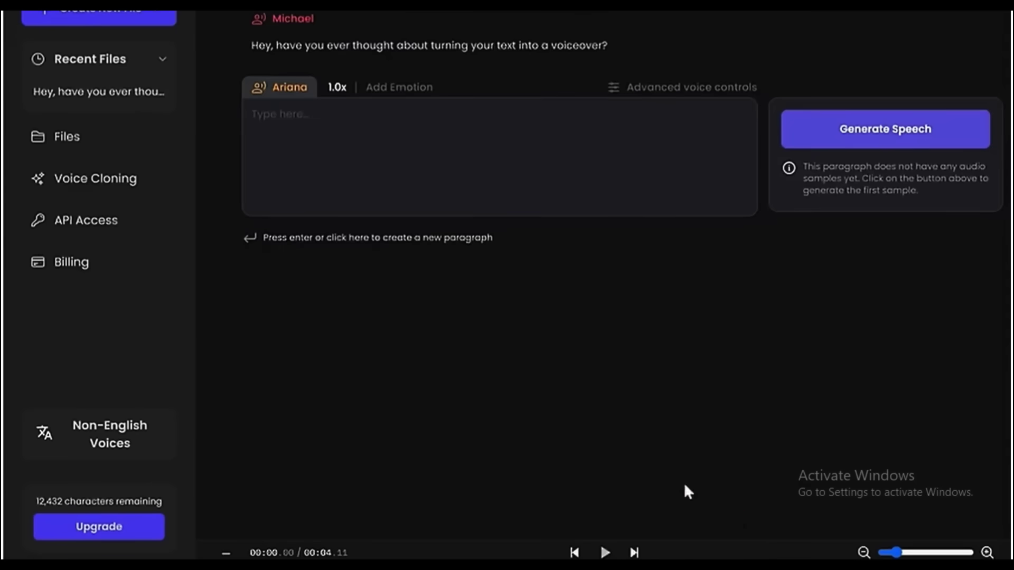
- Type "Yeah, I've heard about it, but I'm not sure how to do it", then generate and play it
type("Yeah, I've heard about it, but I'm not sure how to do it")
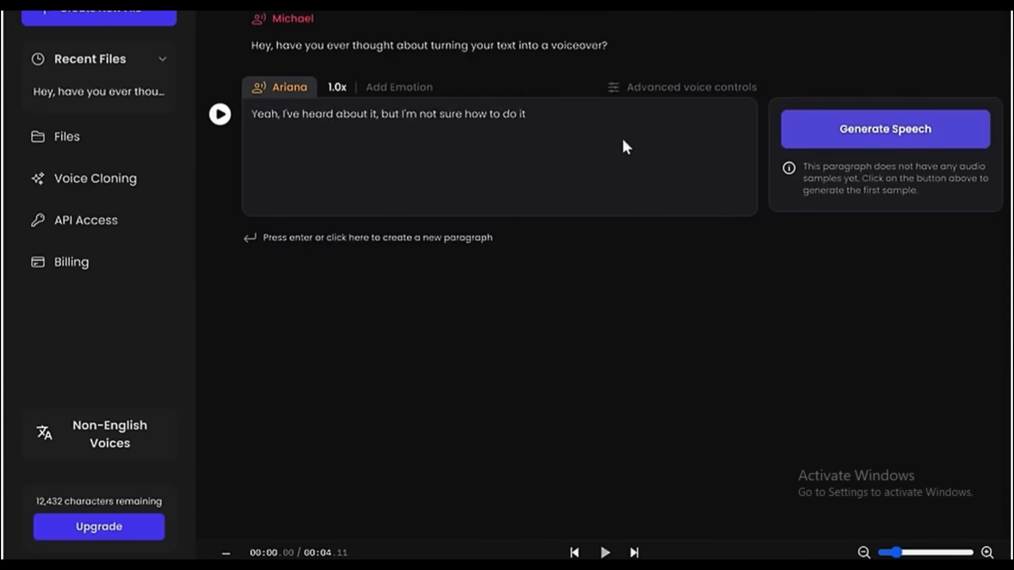
left_click(881, 135)
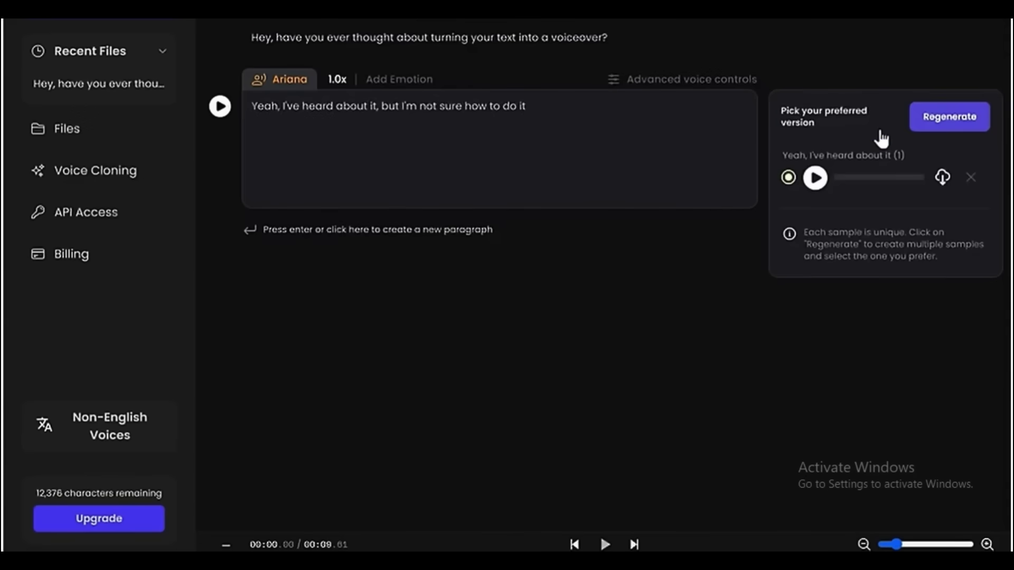
left_click(818, 181)
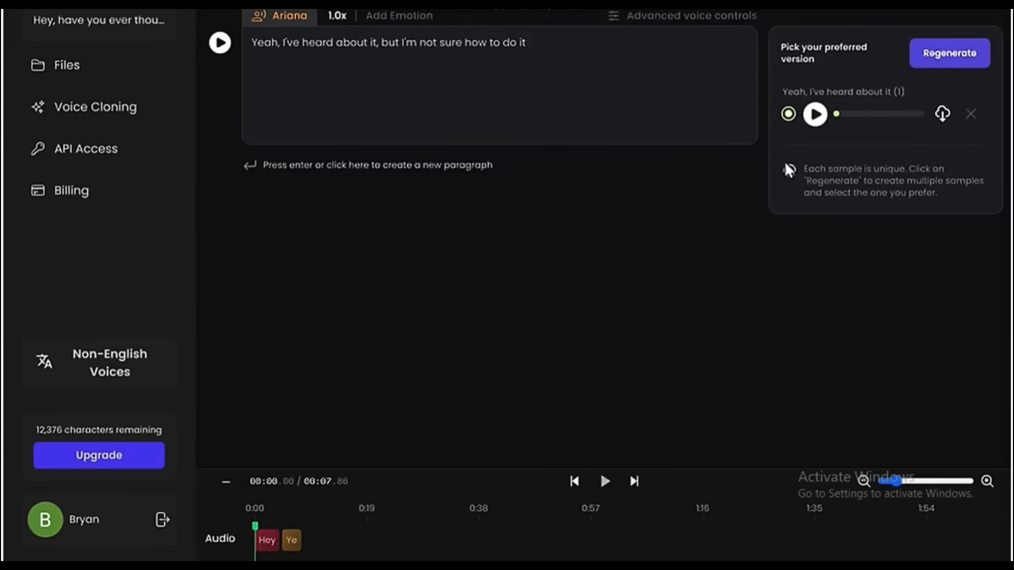
- Play the full two-voice dialogue, then export it as a single WAV audio file
left_click(606, 481)
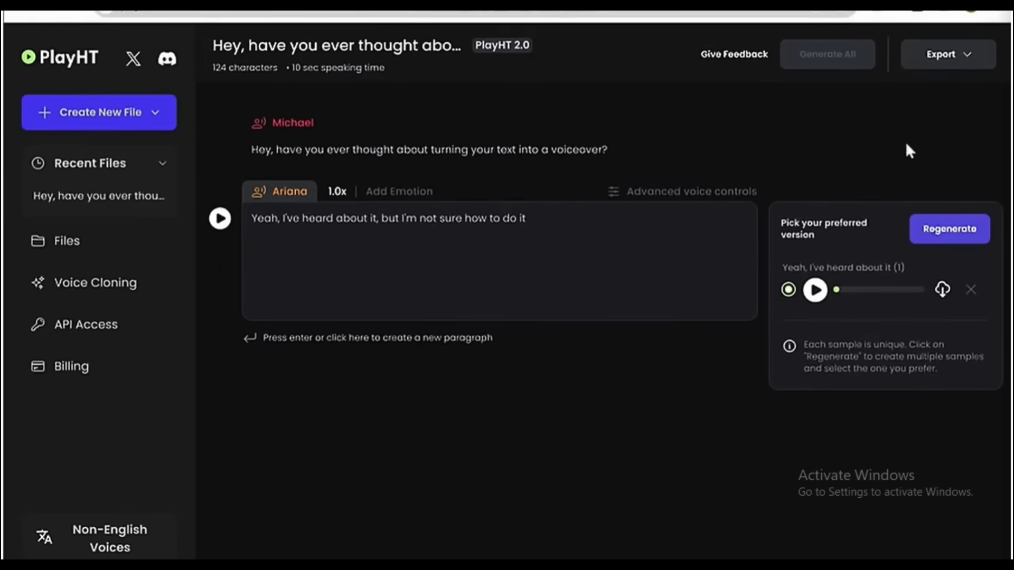
left_click(951, 64)
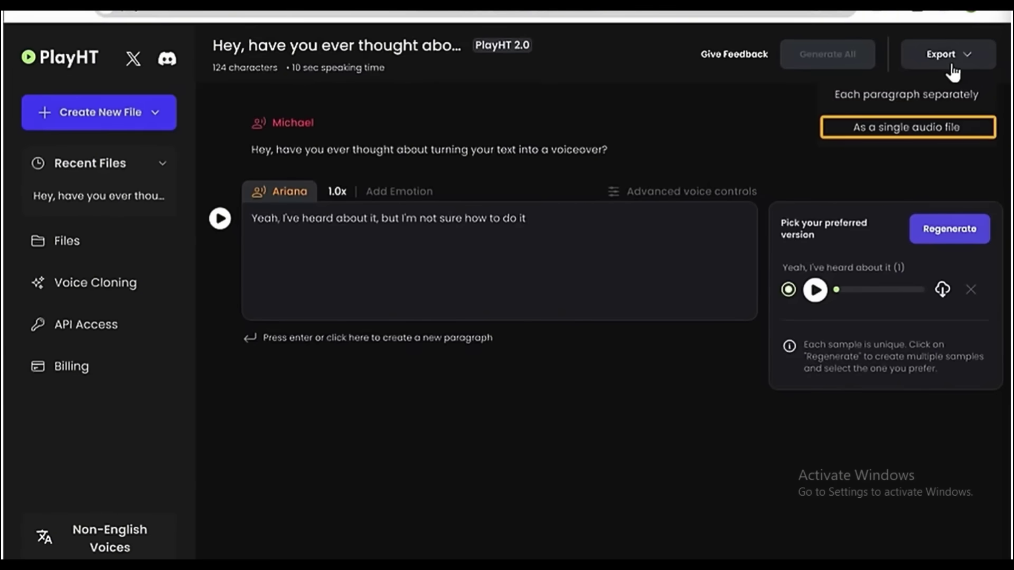
left_click(913, 133)
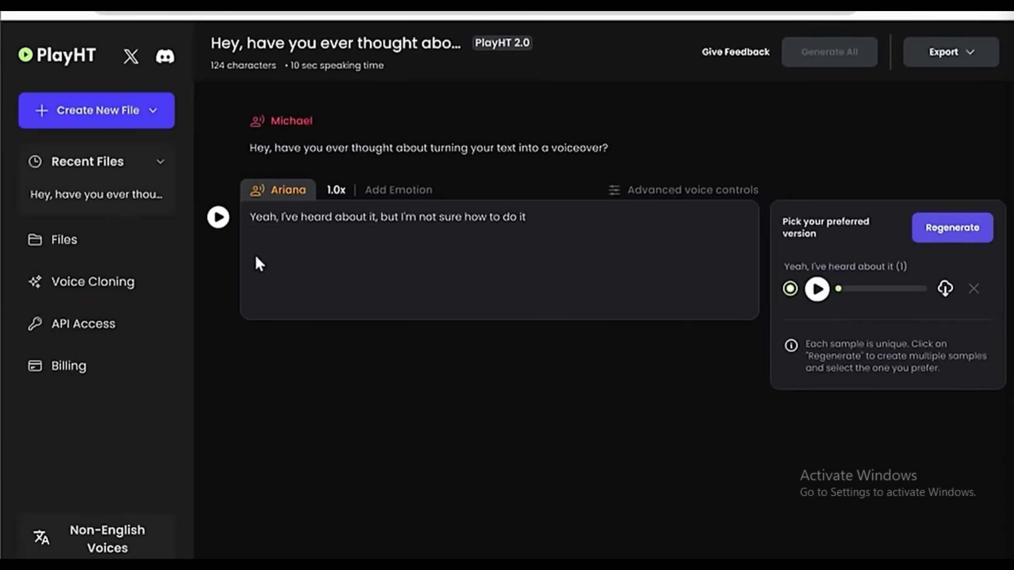
- Start a new instant voice clone and enter a name for it
left_click(83, 288)
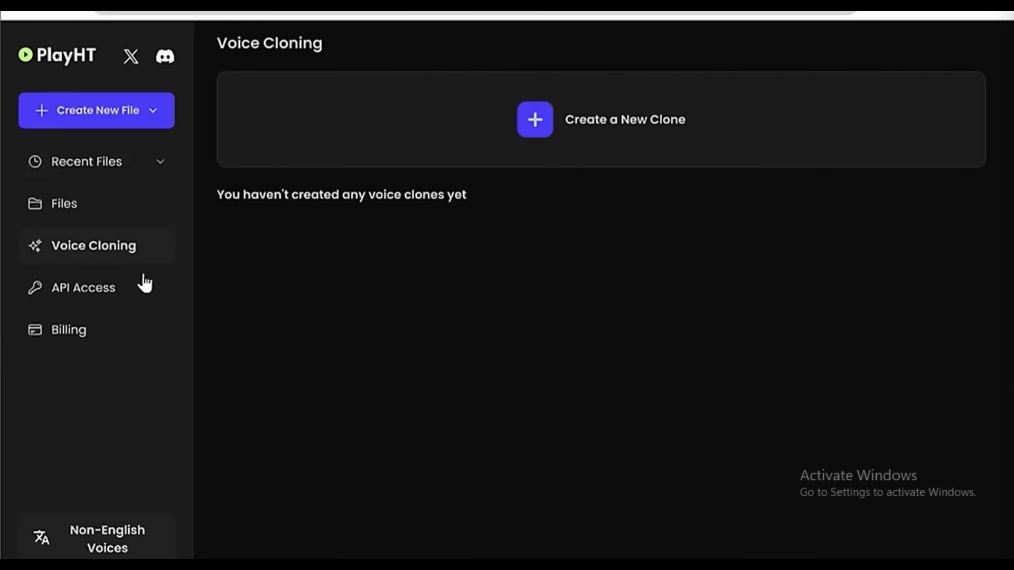
left_click(572, 143)
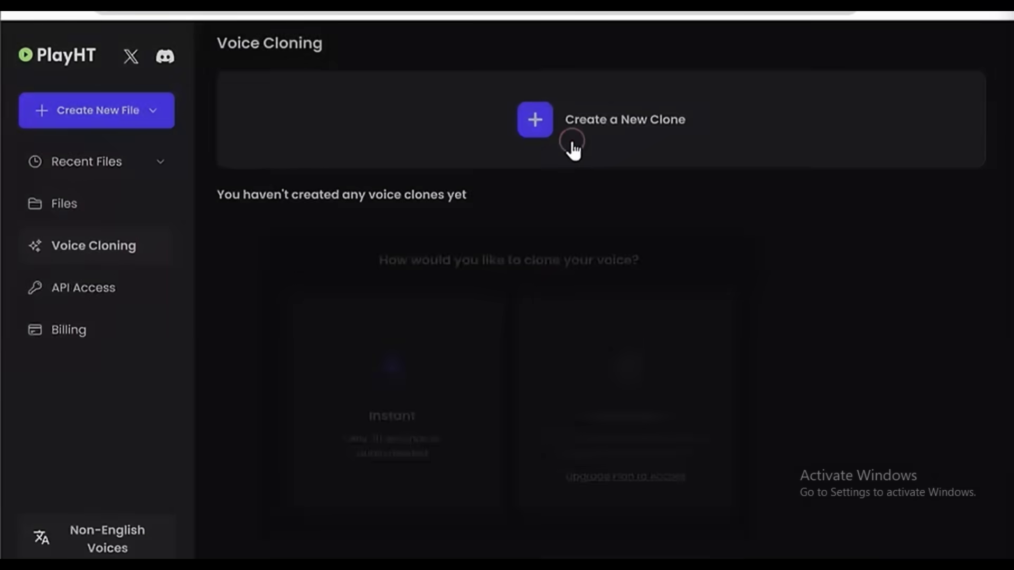
scroll(478, 166, "down", 2)
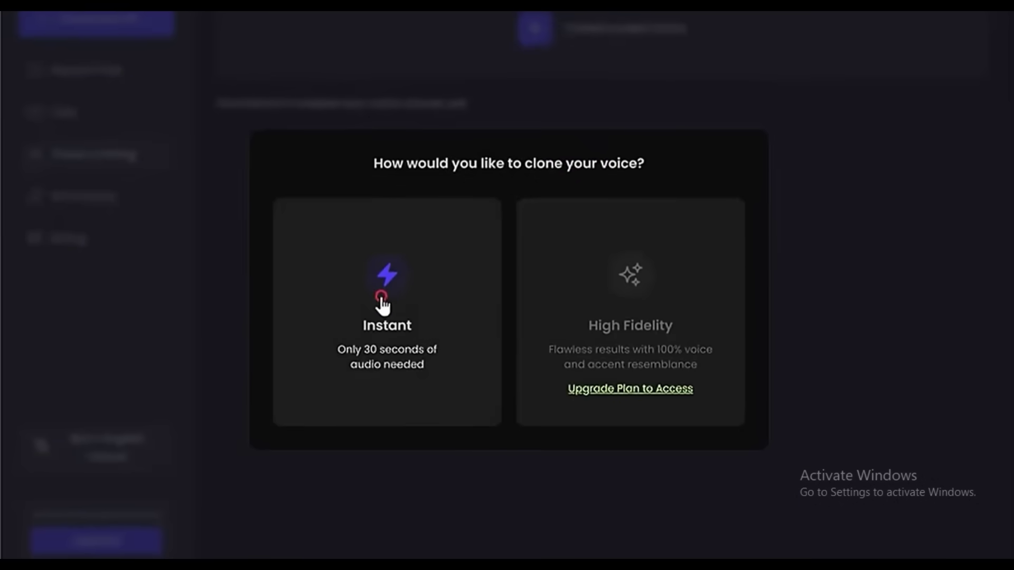
left_click(381, 299)
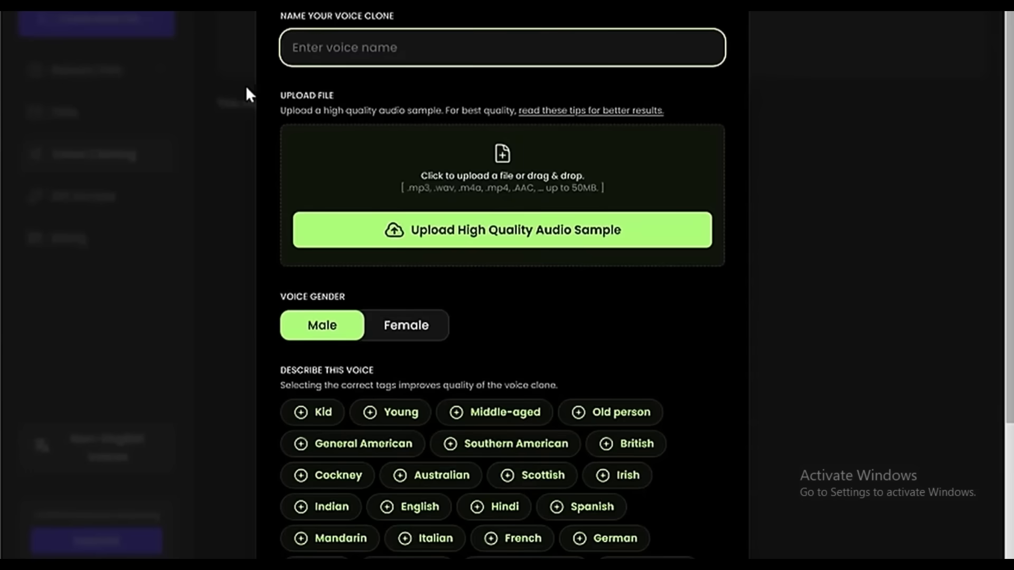
type("Bryan")
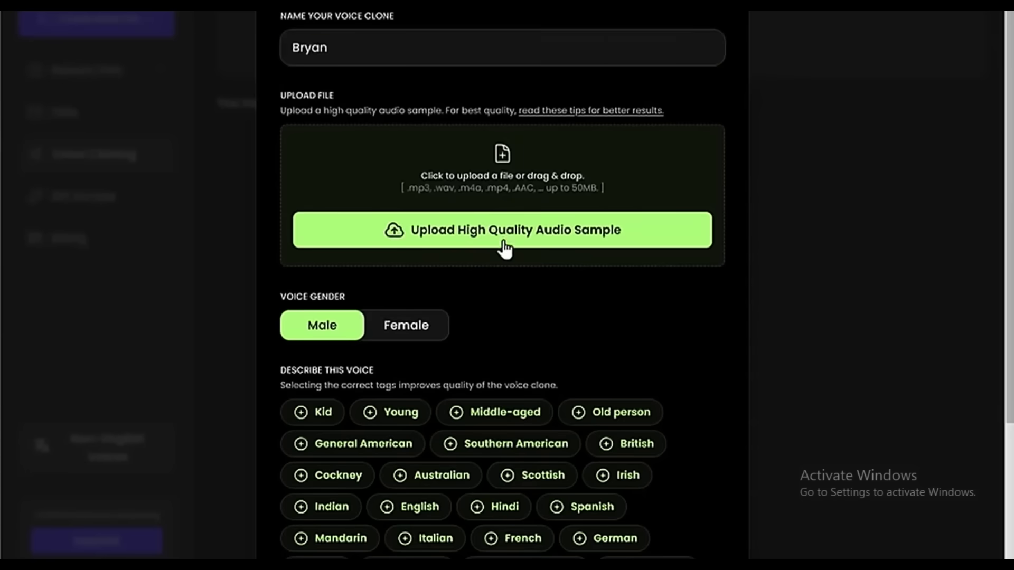
- Upload recording.wav as the clone's audio sample
left_click(505, 233)
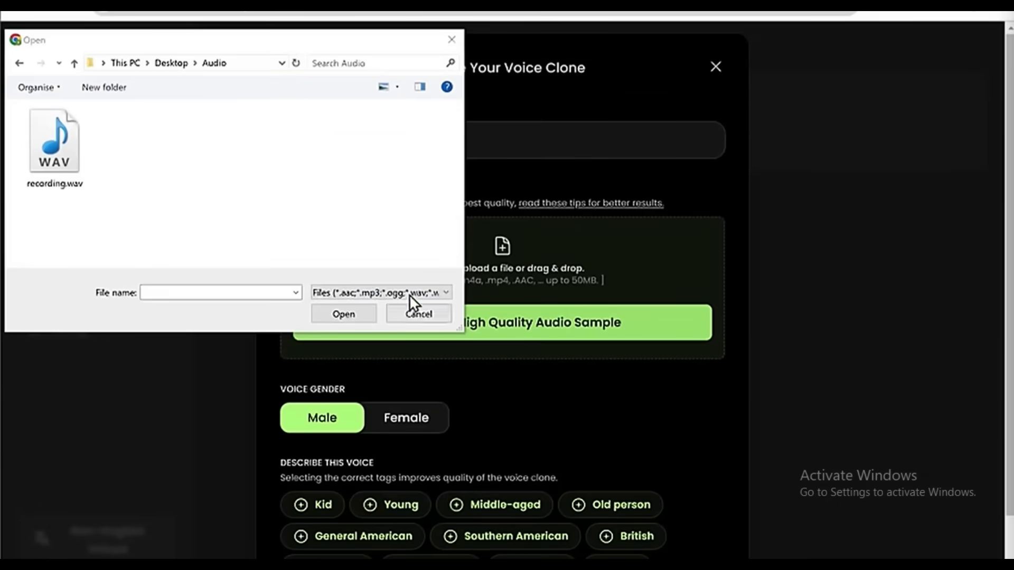
double_click(71, 164)
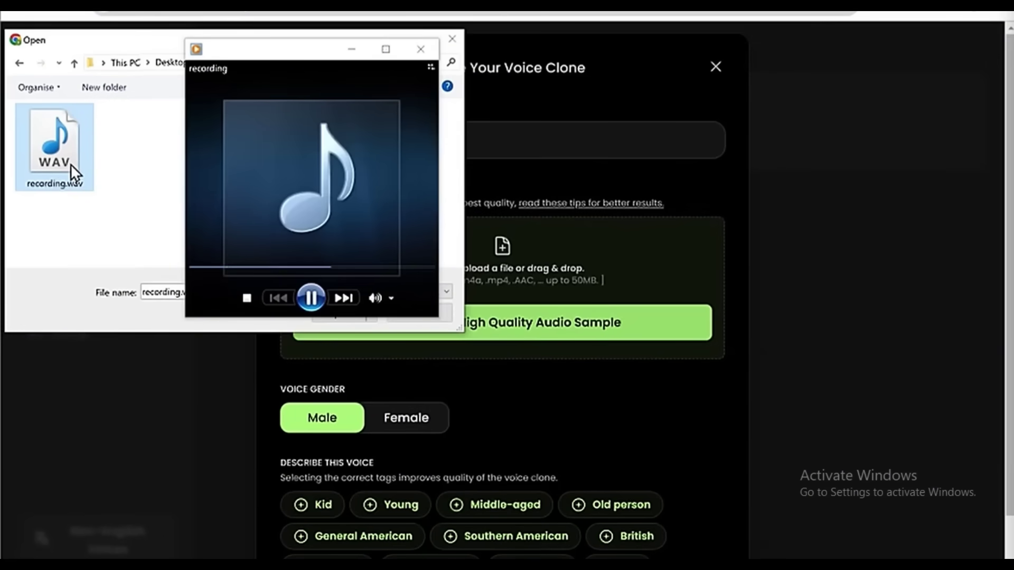
left_click(70, 163)
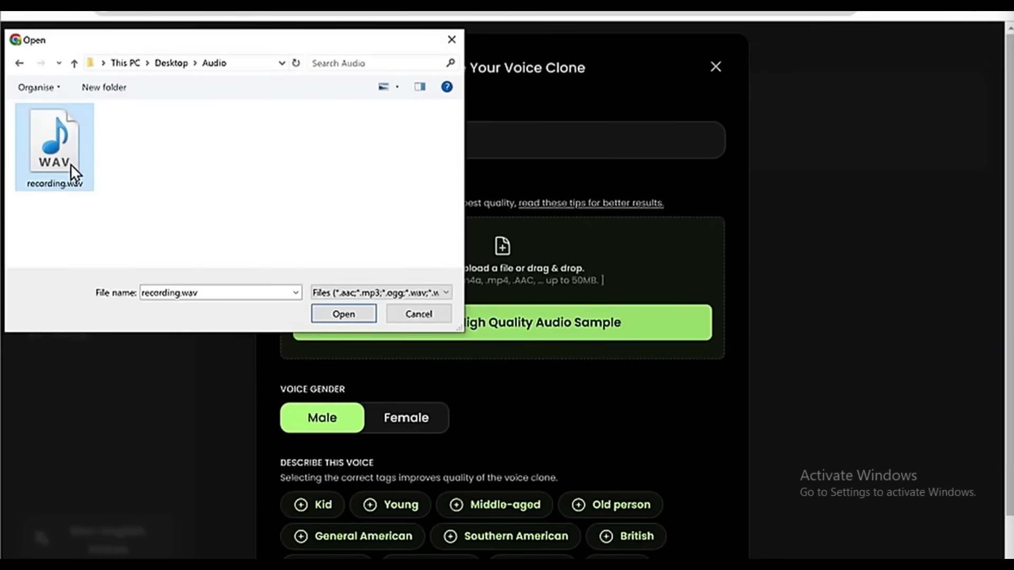
left_click(329, 318)
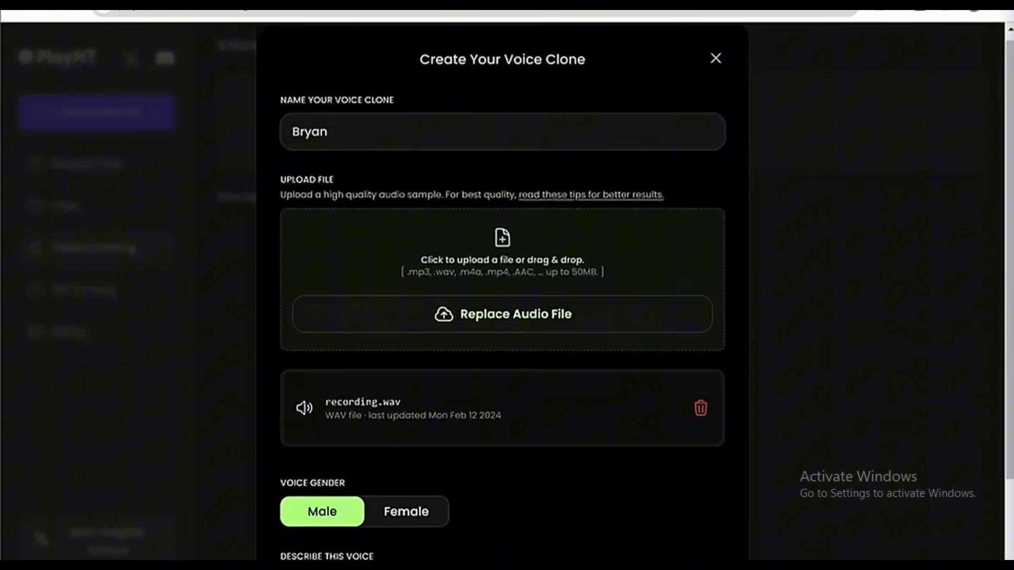
- Accept the voice-rights consent statement and submit the clone
scroll(655, 317, "down", 5)
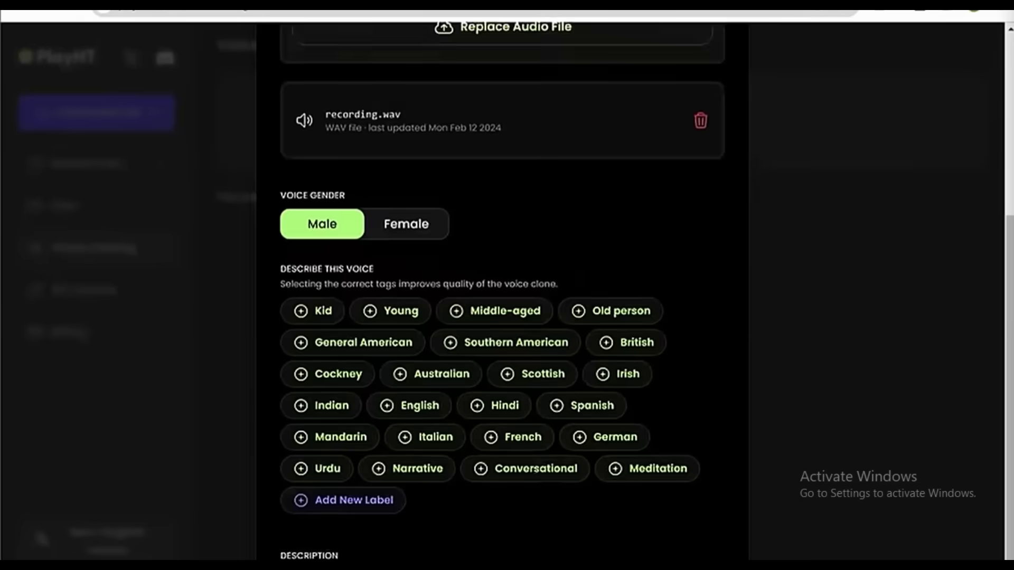
scroll(331, 143, "down", 4)
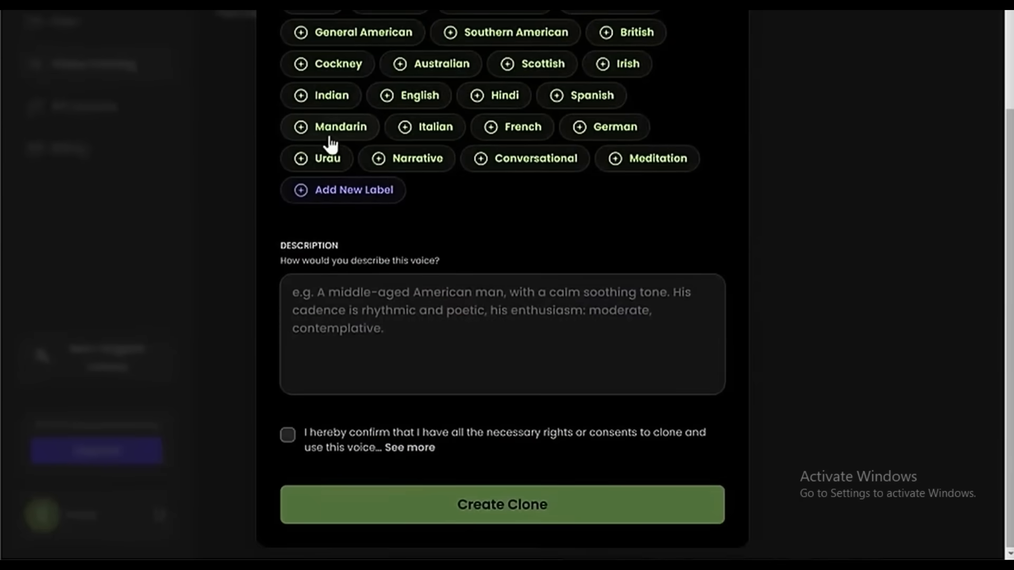
left_click(288, 439)
left_click(501, 512)
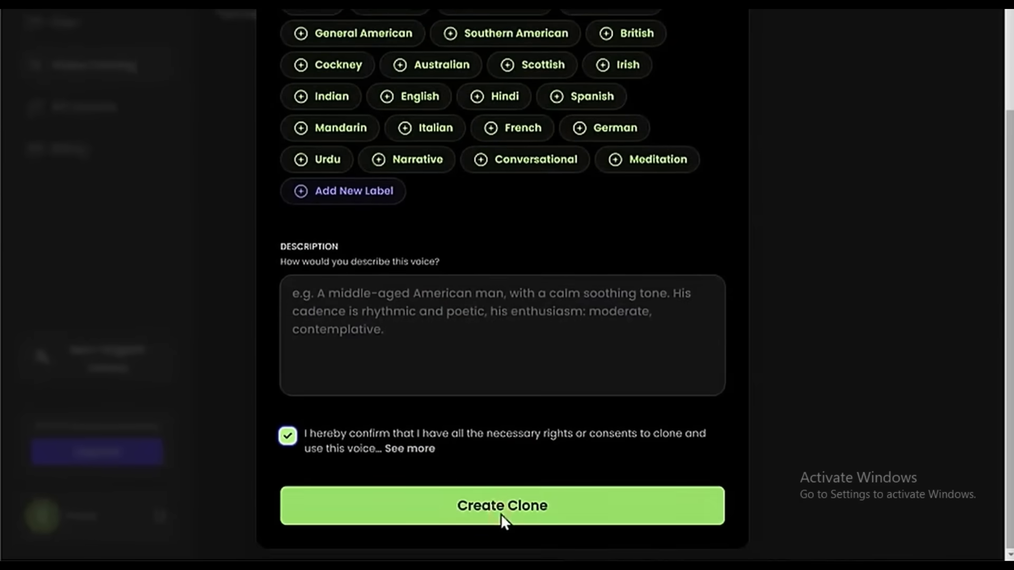
scroll(451, 446, "up", 2)
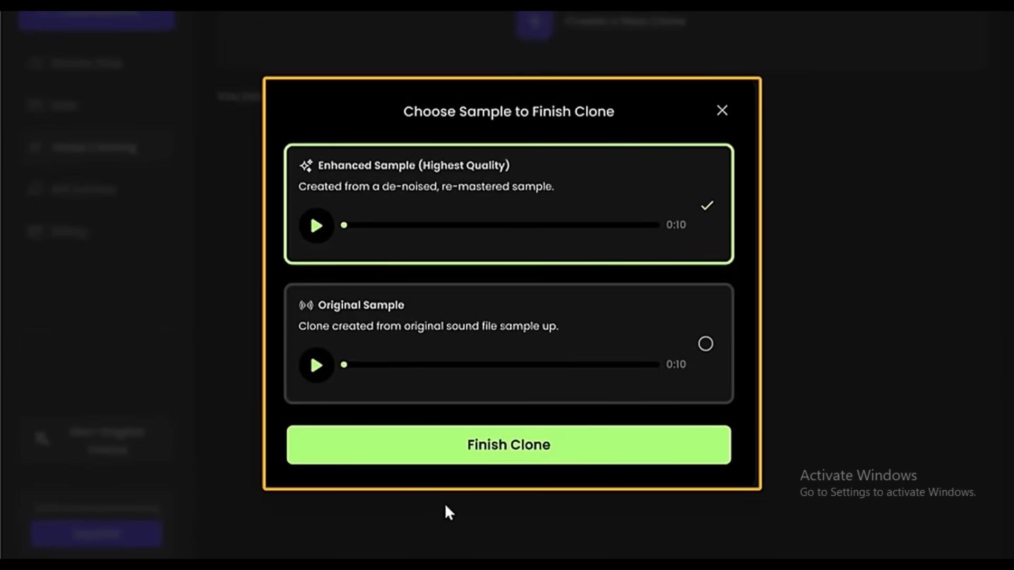
- Compare the enhanced and original samples, then finish the clone with the original sample
left_click(316, 239)
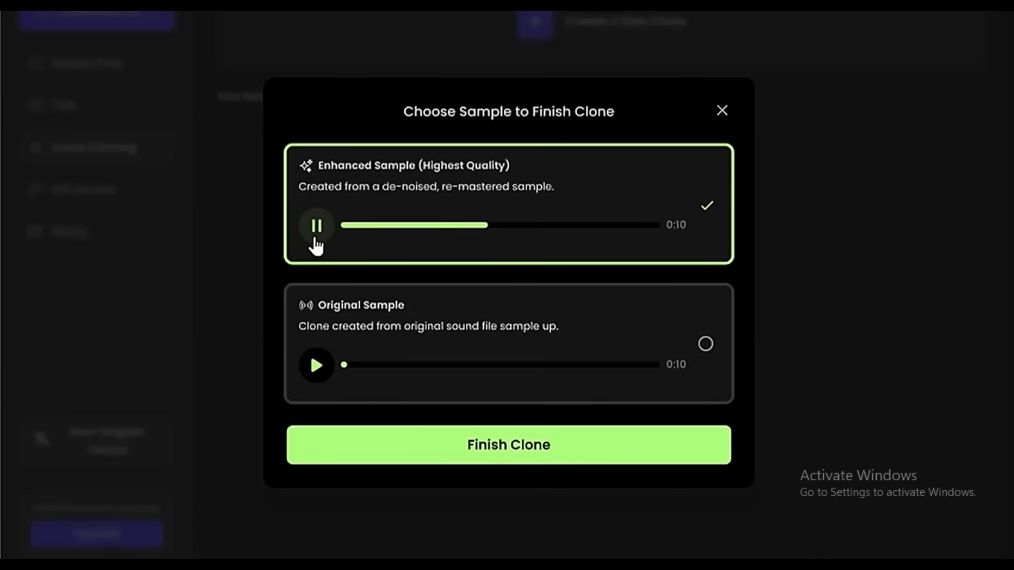
left_click(316, 233)
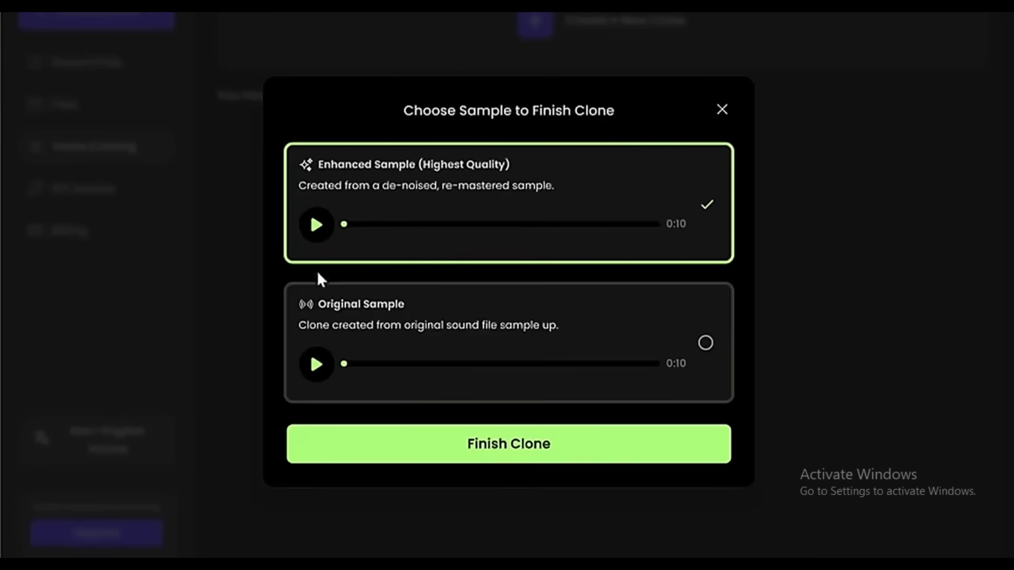
left_click(316, 366)
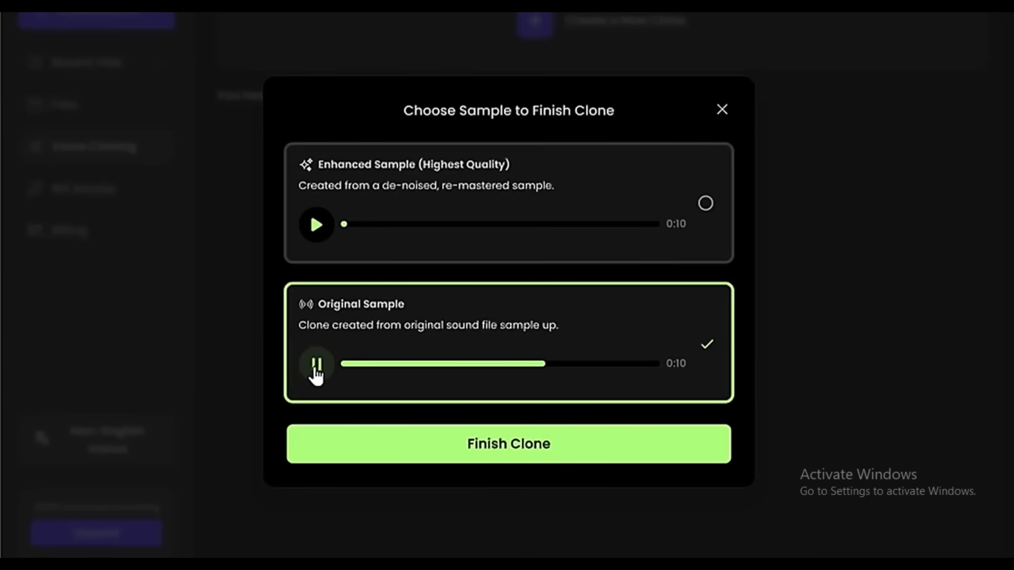
left_click(316, 370)
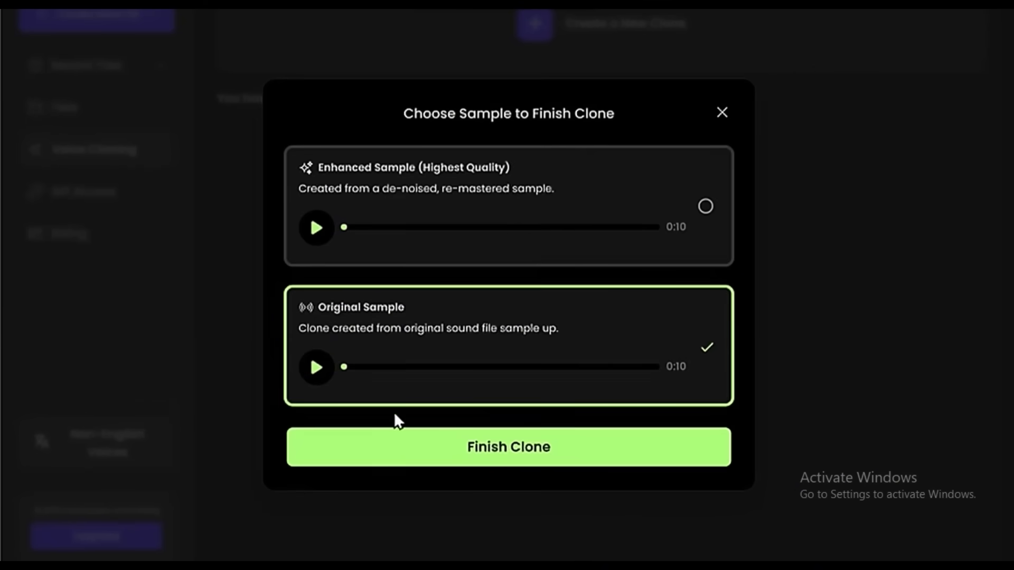
left_click(505, 458)
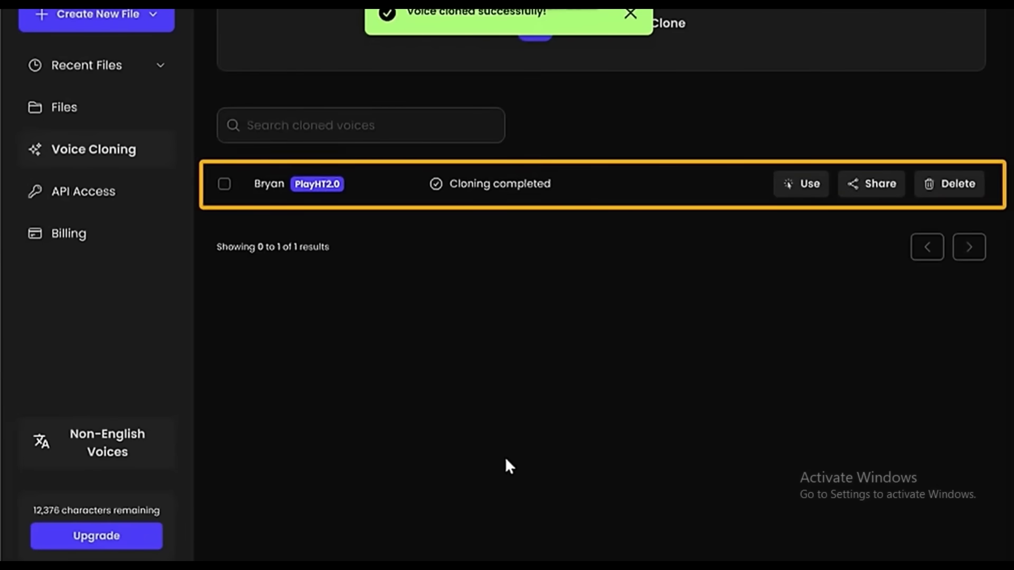
- Have the cloned voice read the 'Hi guys' intro script, then generate and play the speech
left_click(793, 191)
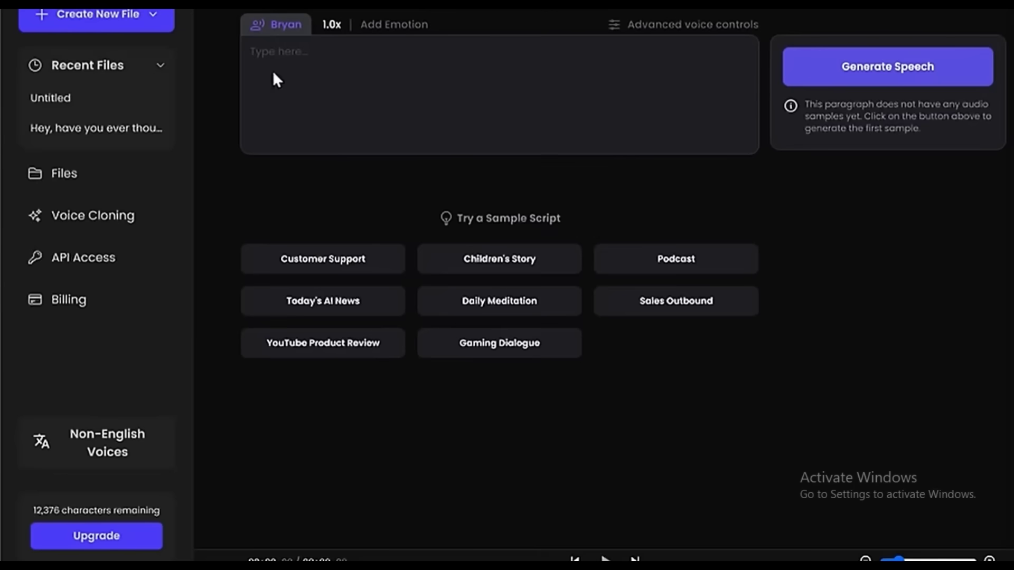
left_click(273, 75)
type("Hi guys, Today we're going to see \"How you can generate an AI voice for your text\". All you have to do i")
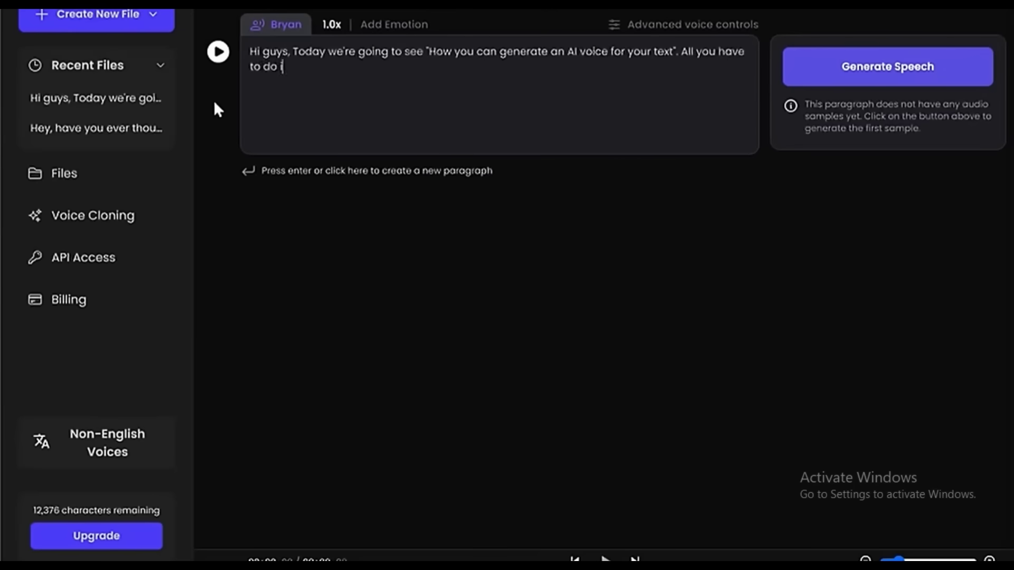
type("s, just enter your text, and you'll get the voice generated for you. It's that easy")
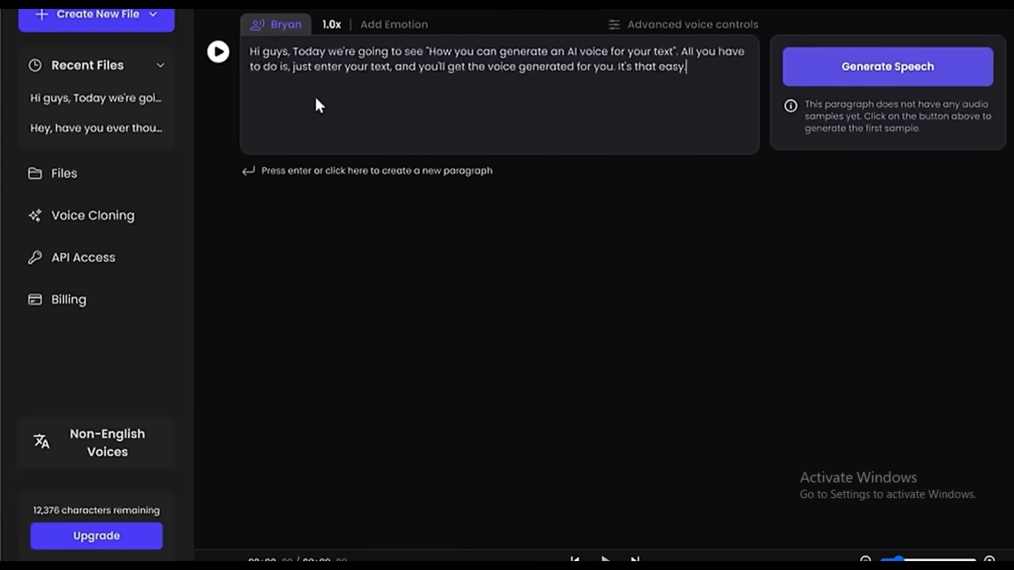
left_click(890, 84)
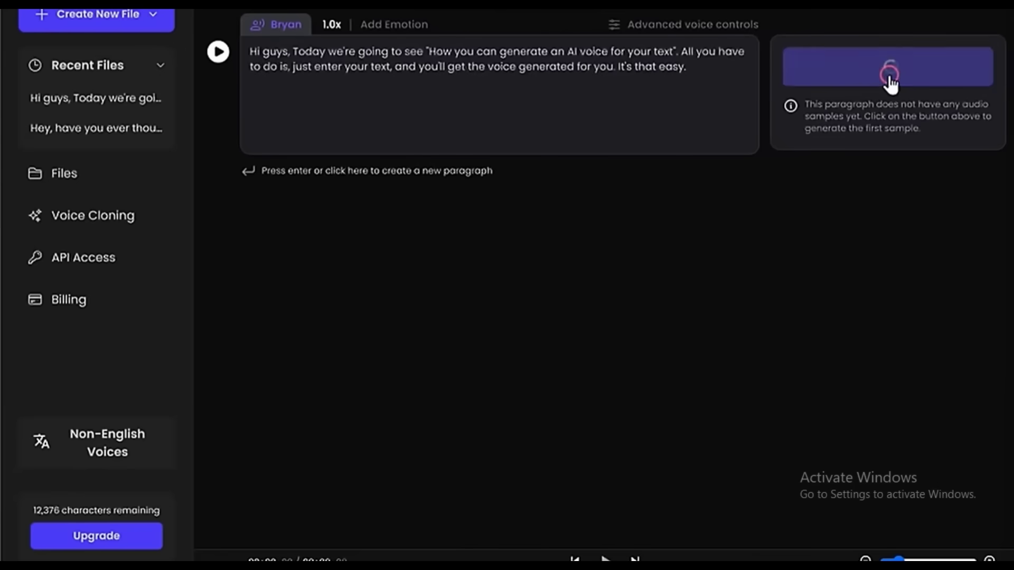
left_click(822, 129)
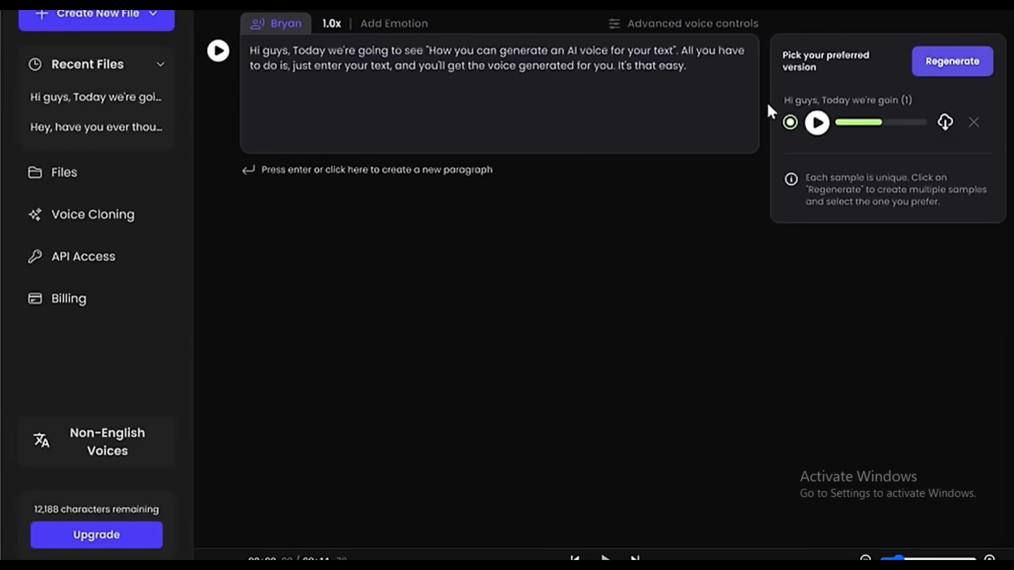
- Create a new file using the multilingual Standard voice model
left_click(90, 26)
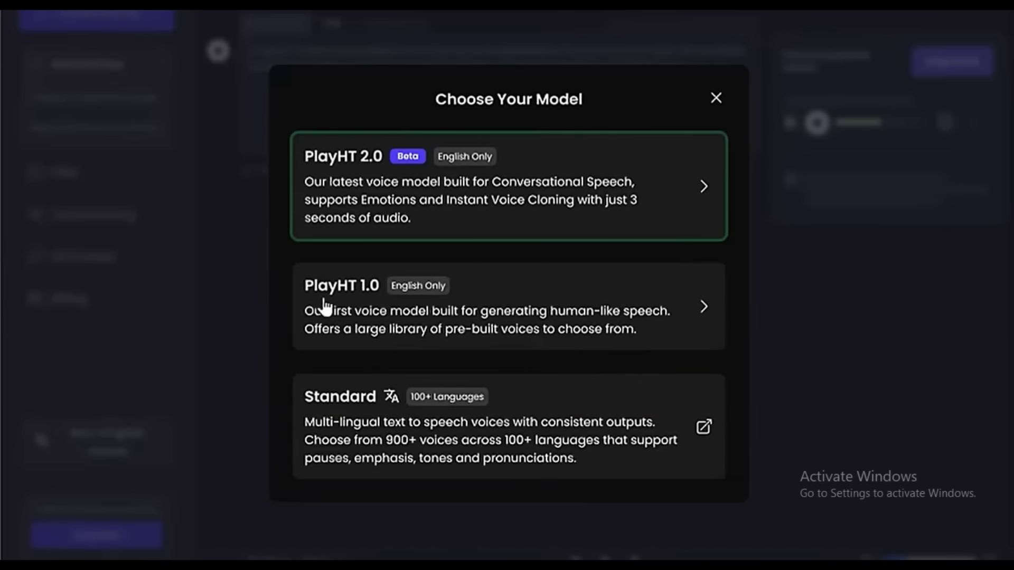
left_click(451, 422)
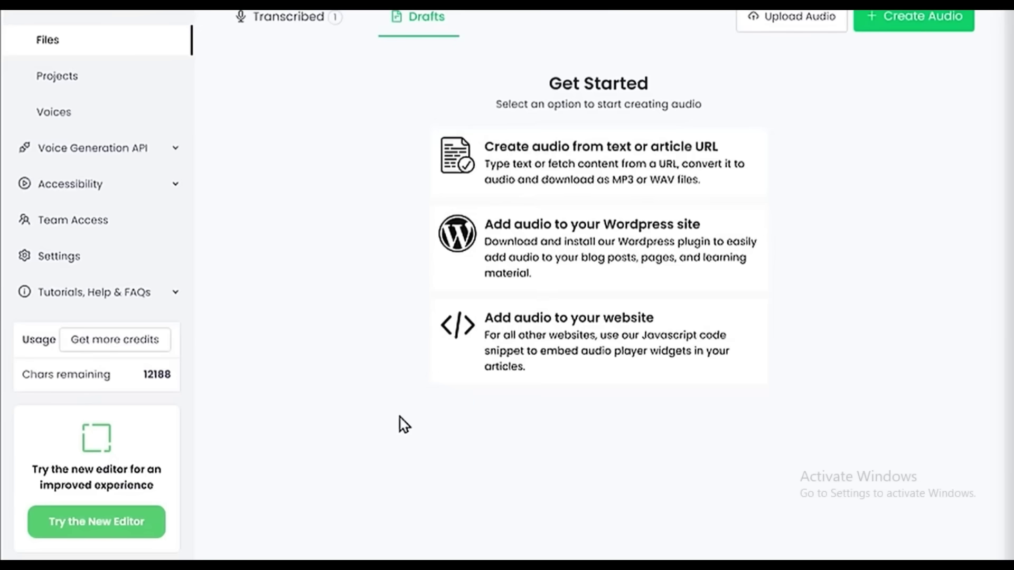
scroll(539, 344, "up", 2)
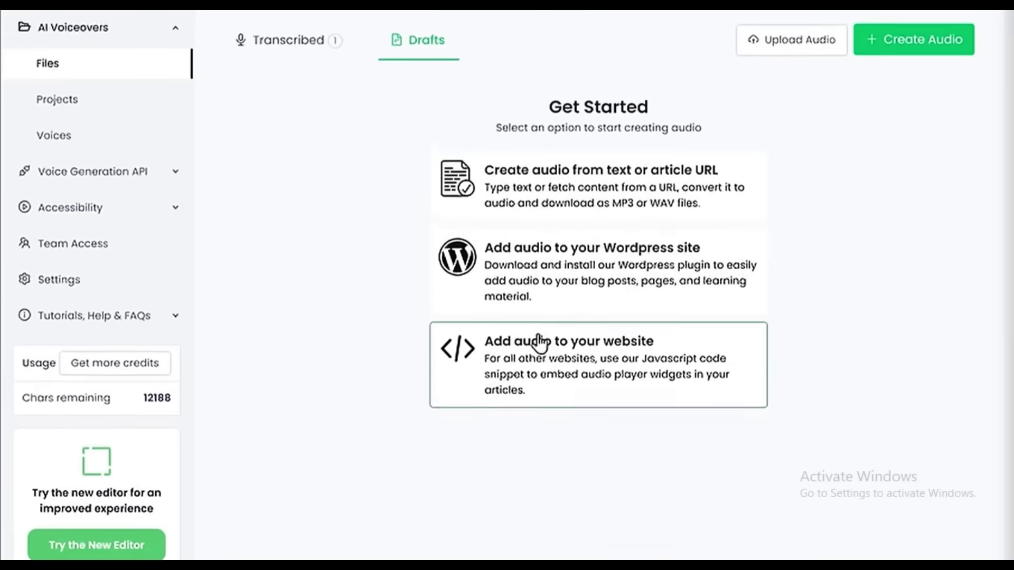
- Filter the voice picker to Spanish, preview Elvira, and pick Horacio
left_click(922, 95)
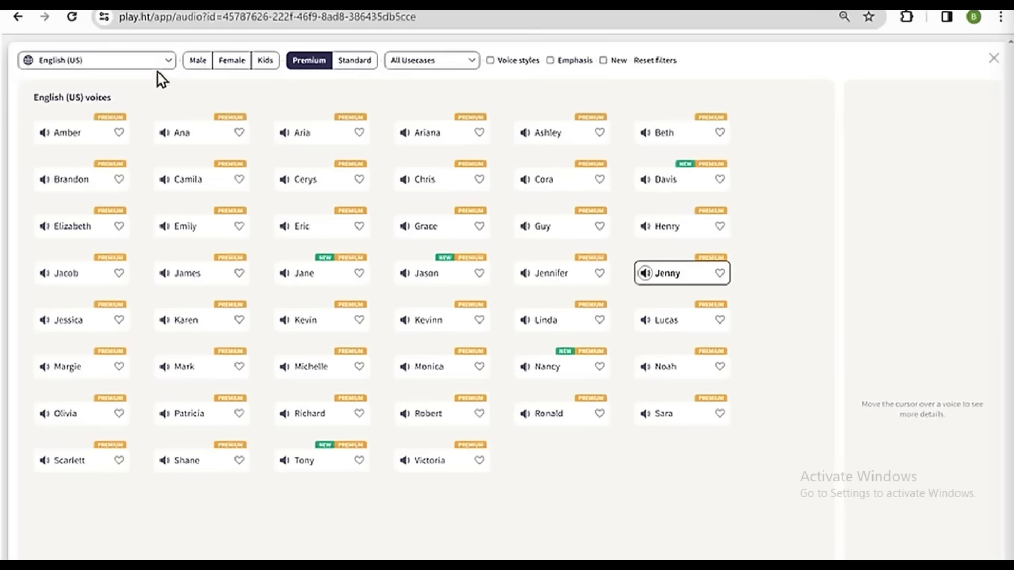
left_click(146, 62)
scroll(98, 180, "down", 7)
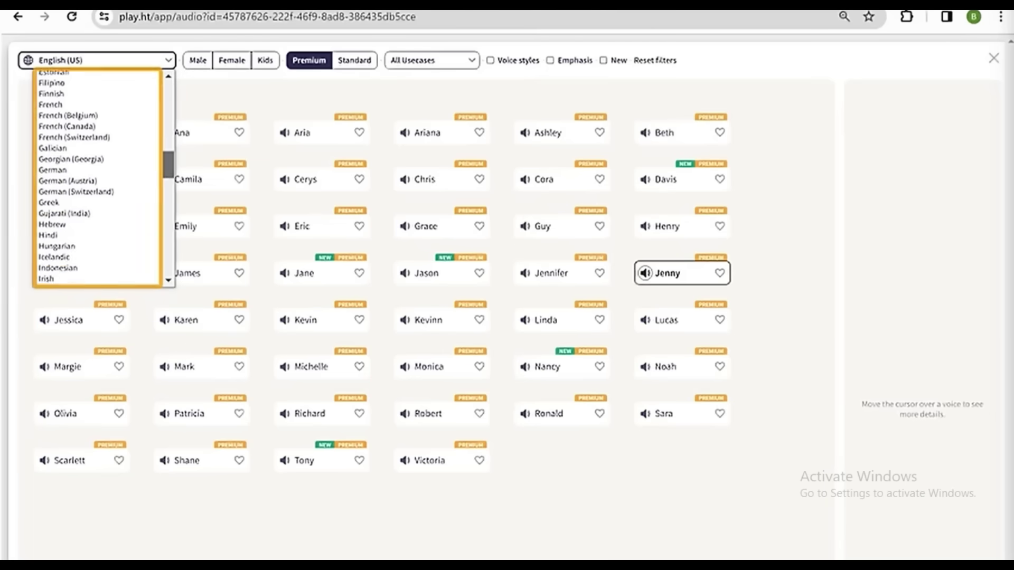
scroll(98, 180, "down", 10)
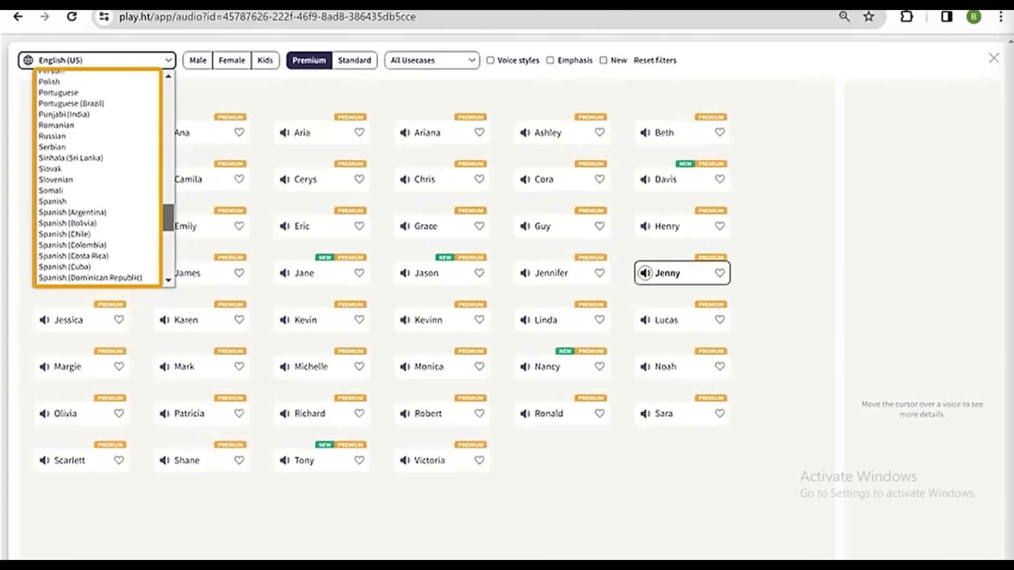
scroll(168, 222, "down", 2)
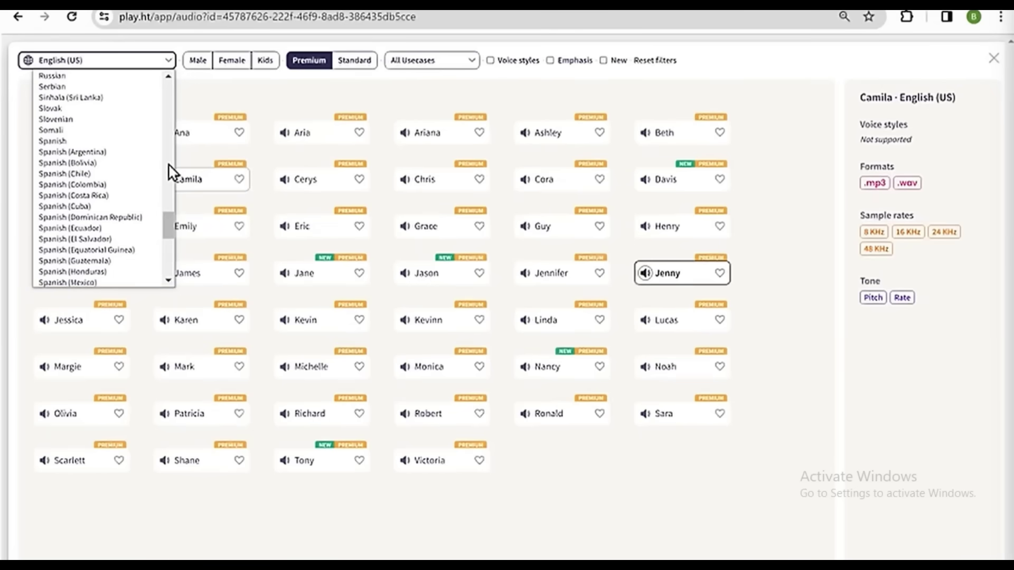
left_click(95, 141)
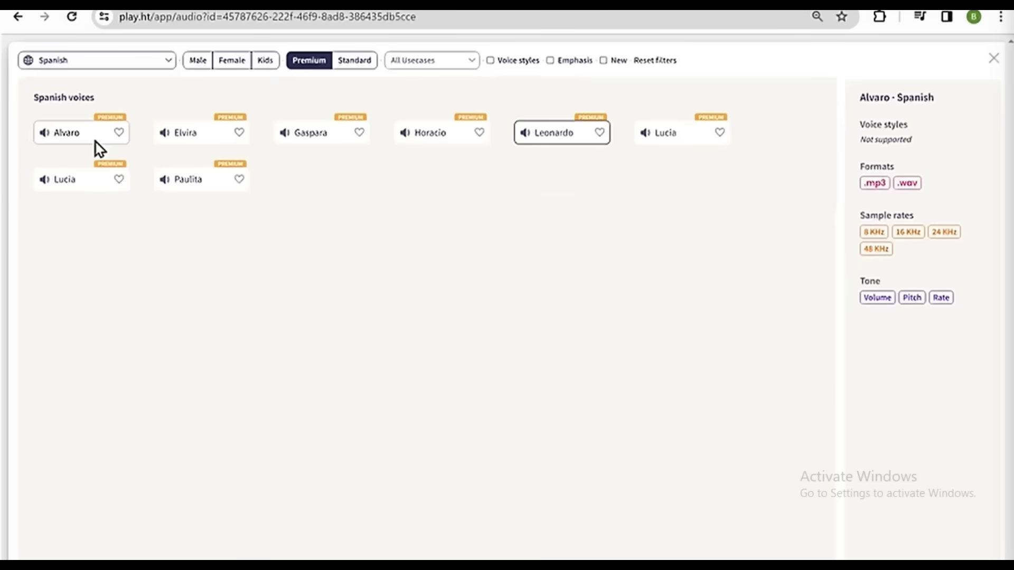
left_click(165, 133)
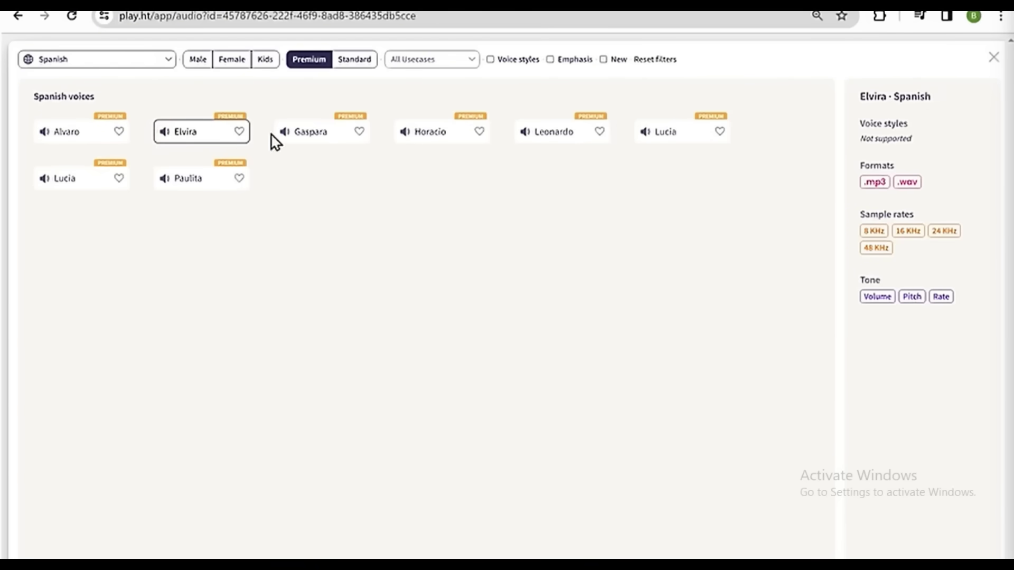
left_click(411, 132)
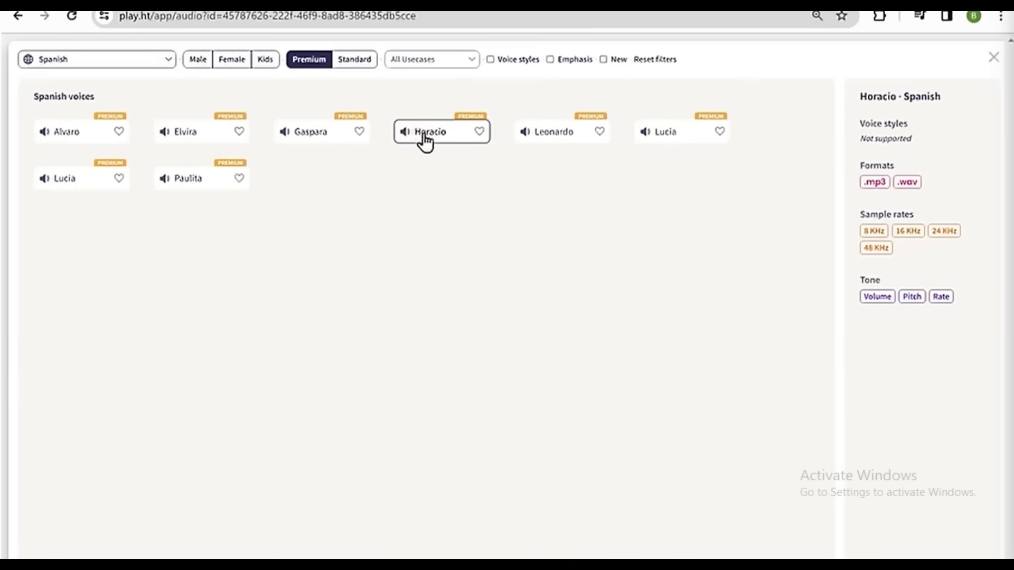
scroll(470, 204, "down", 3)
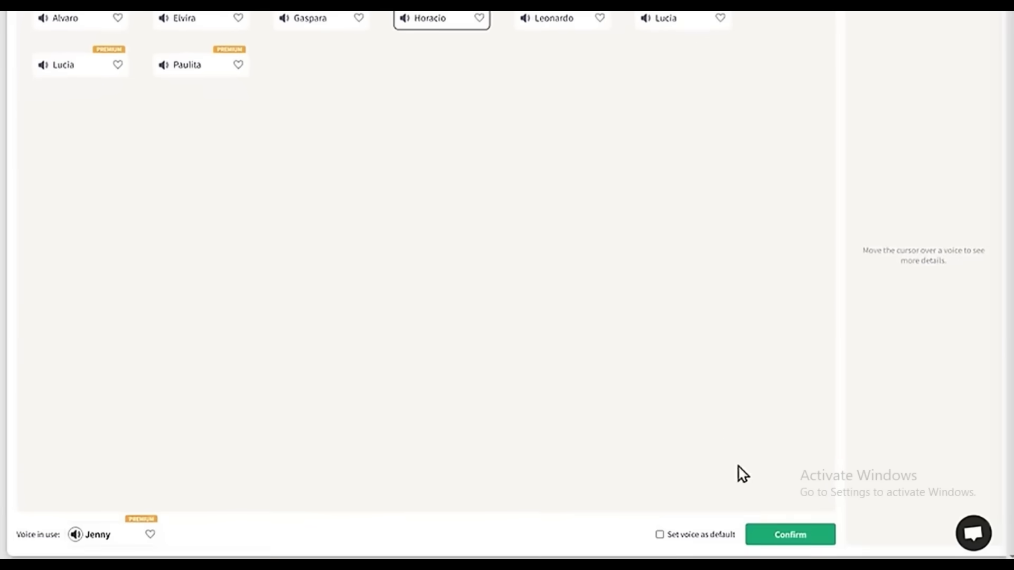
- Confirm Horacio, enter the Spanish 'Hola chicos' paragraph and preview its audio
left_click(791, 541)
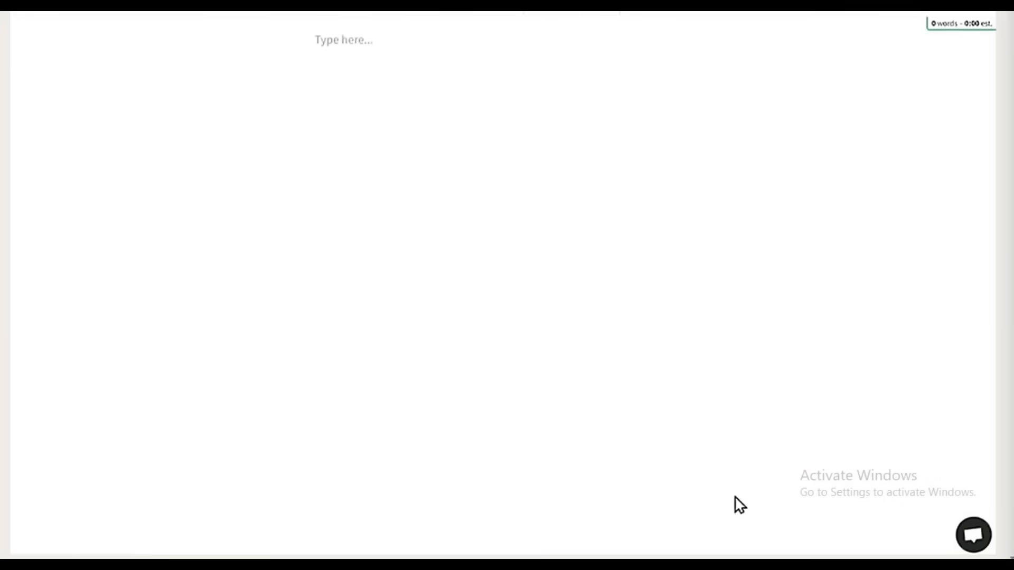
scroll(623, 410, "up", 2)
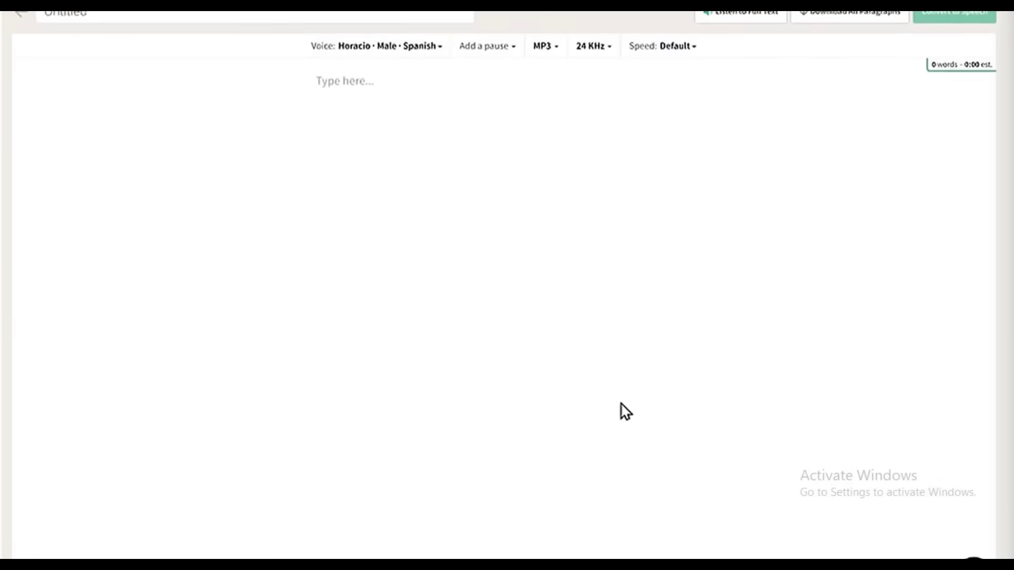
left_click(332, 109)
type("Hola chicos, hoy veremos \"Cómo generar una voz de IA para tu texto\". Todo lo que tienes que hacer es ingresar tu text")
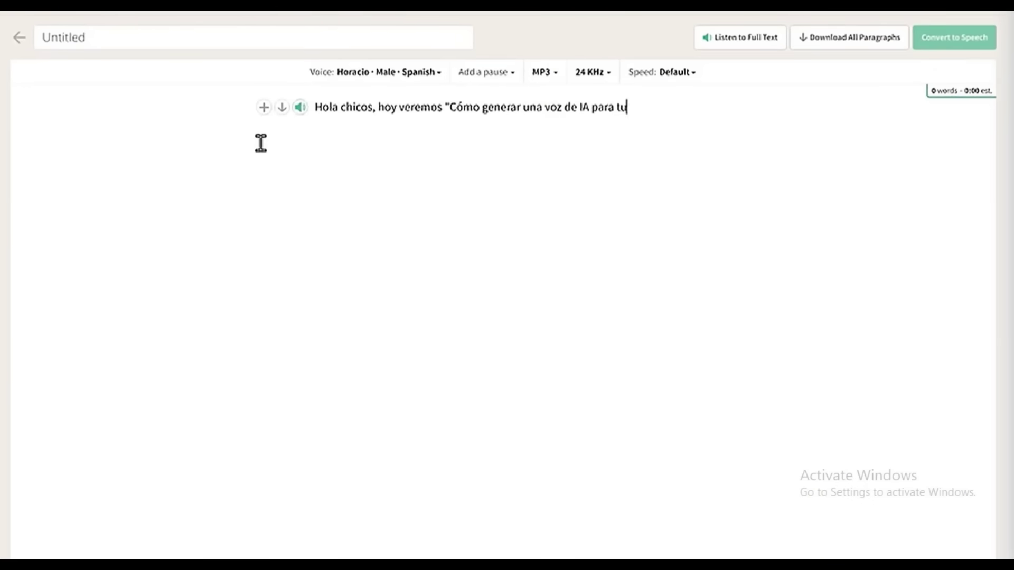
type("o y se generará la voz para ti. Es fácil.")
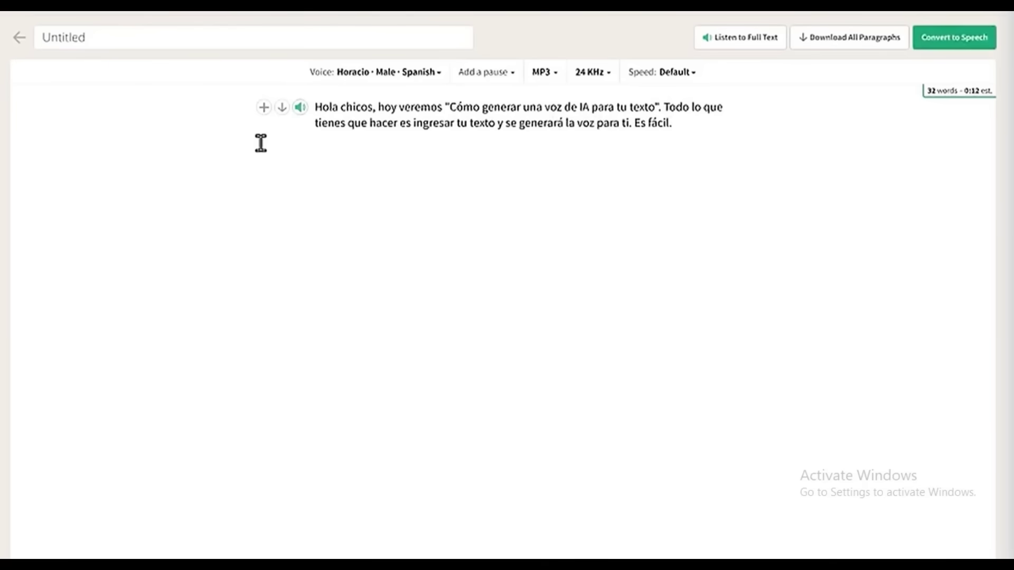
left_click(300, 109)
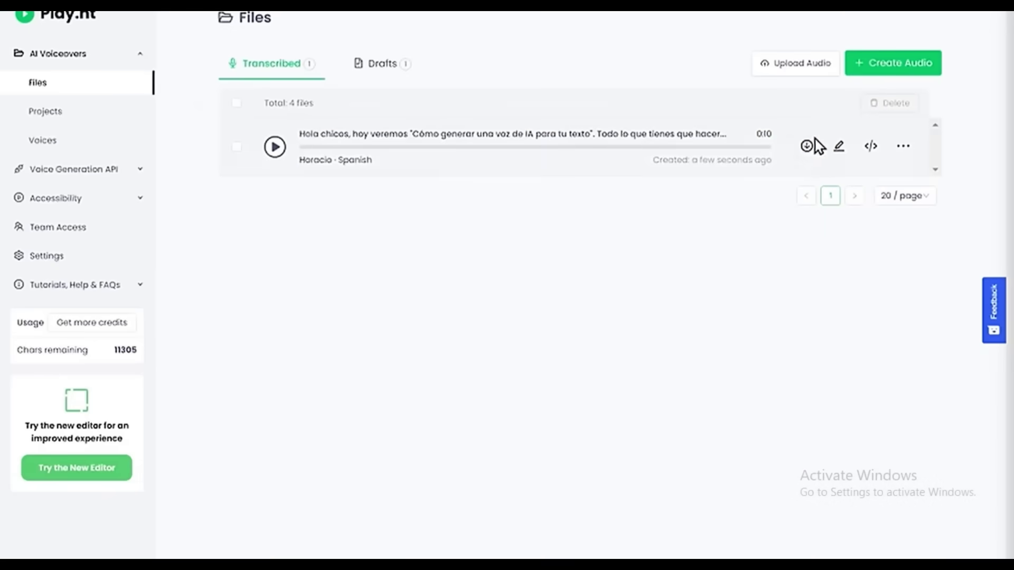
- Download the Horacio Spanish voiceover from Transcribed files as an MP3
left_click(807, 147)
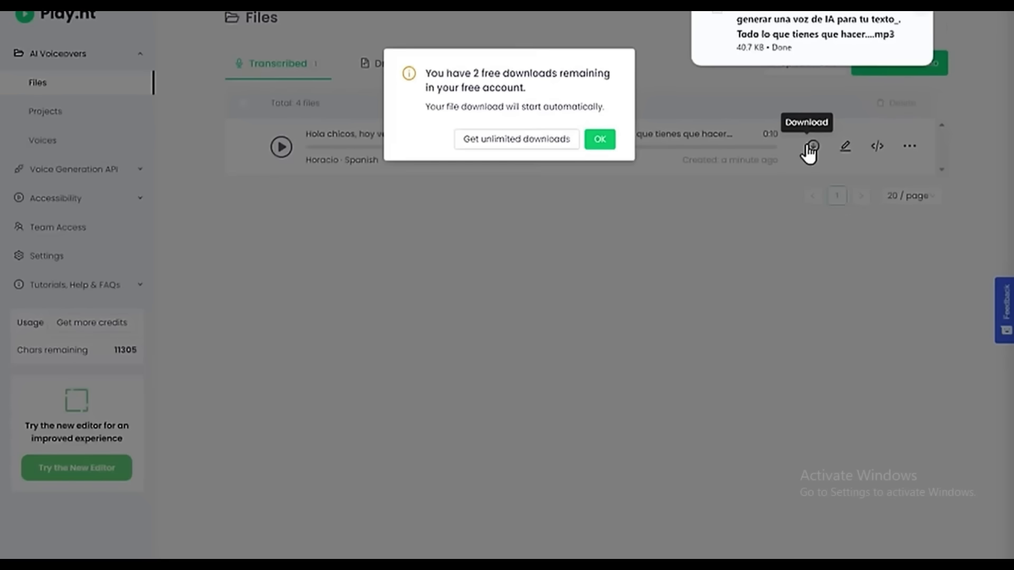